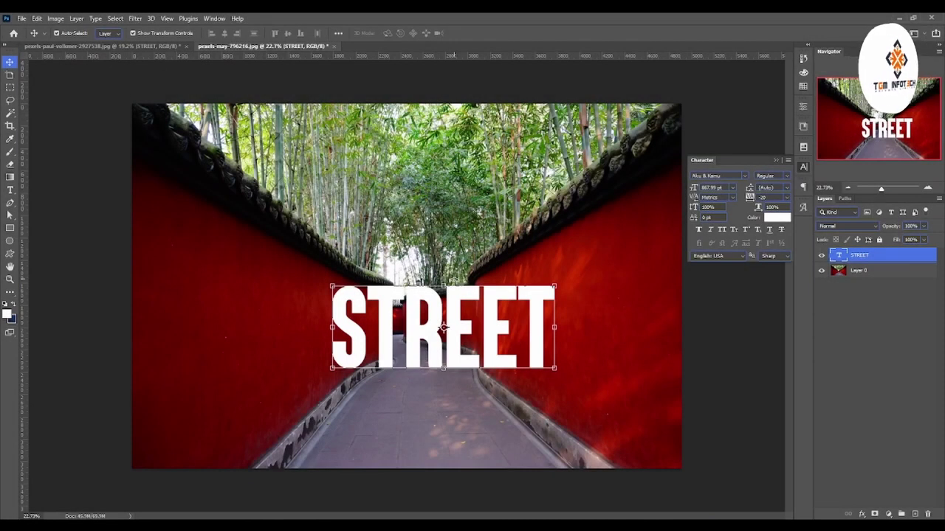
Drag STREET onto the lower-left red wall, undoing an accidental 'YJ' edit to the word
drag(519, 312, 515, 233)
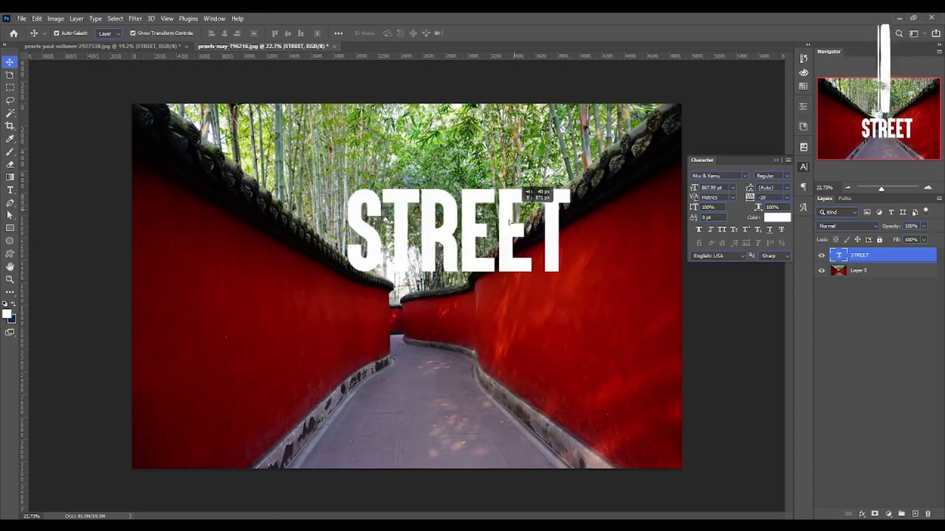
double_click(515, 233)
click(515, 233)
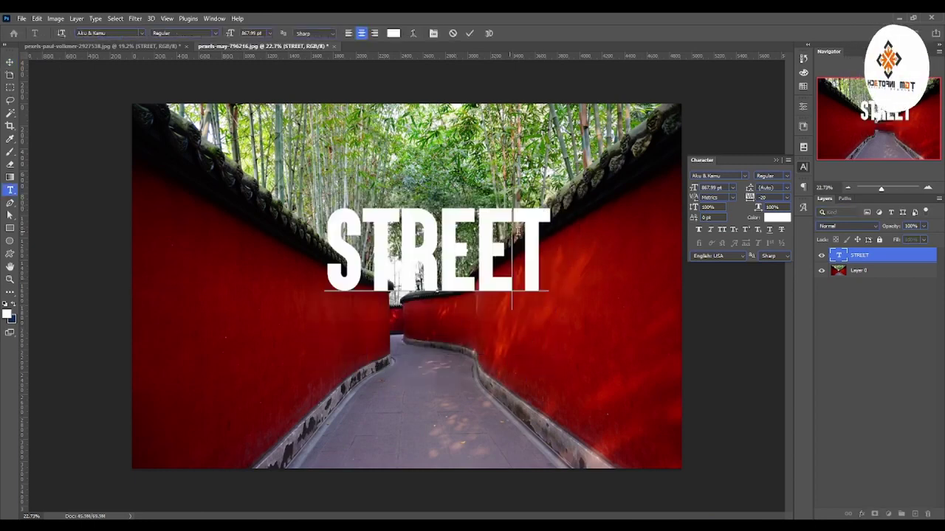
text(YJT)
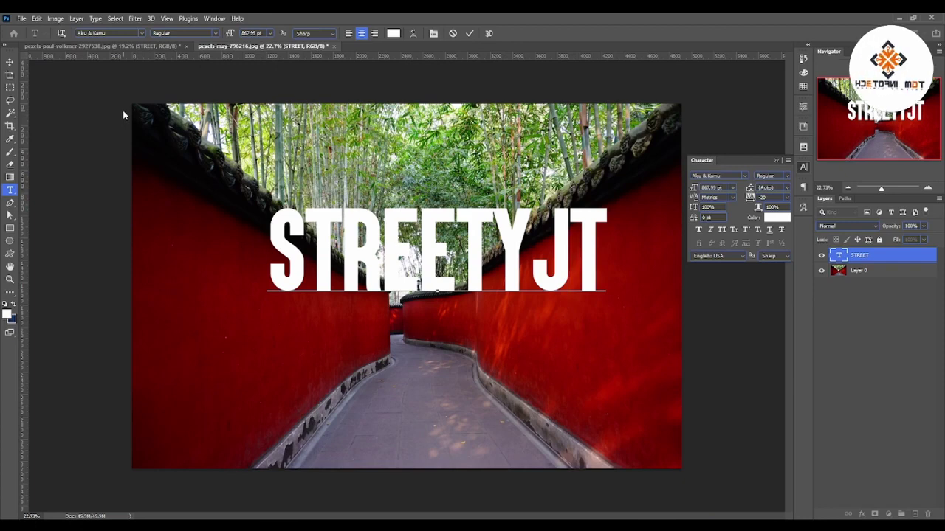
click(9, 61)
key(ctrl+z)
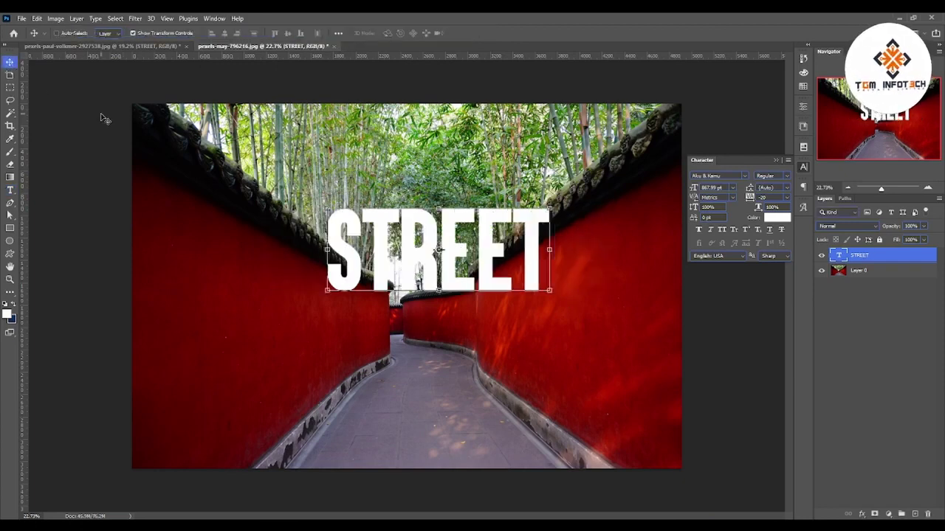
drag(473, 252, 299, 338)
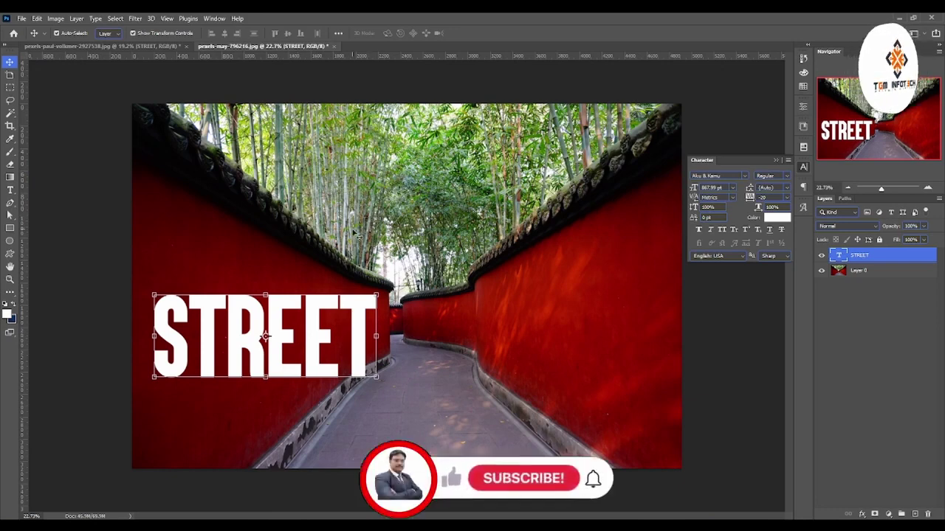
Drag the STREET layer into the subway corridor photo, then centre STREET over the alley path
click(168, 46)
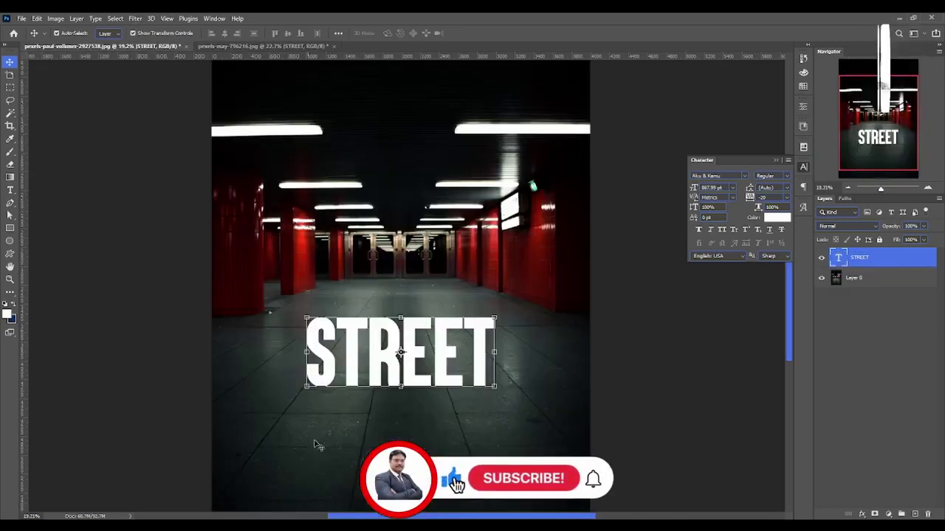
click(307, 46)
mouse_move(161, 35)
mouse_down()
mouse_move(401, 354)
mouse_move(377, 371)
mouse_up()
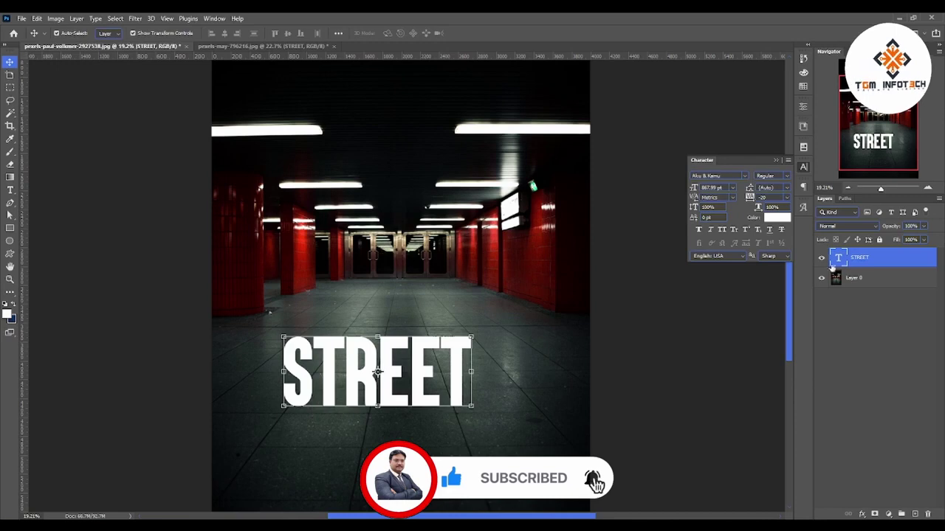
click(312, 47)
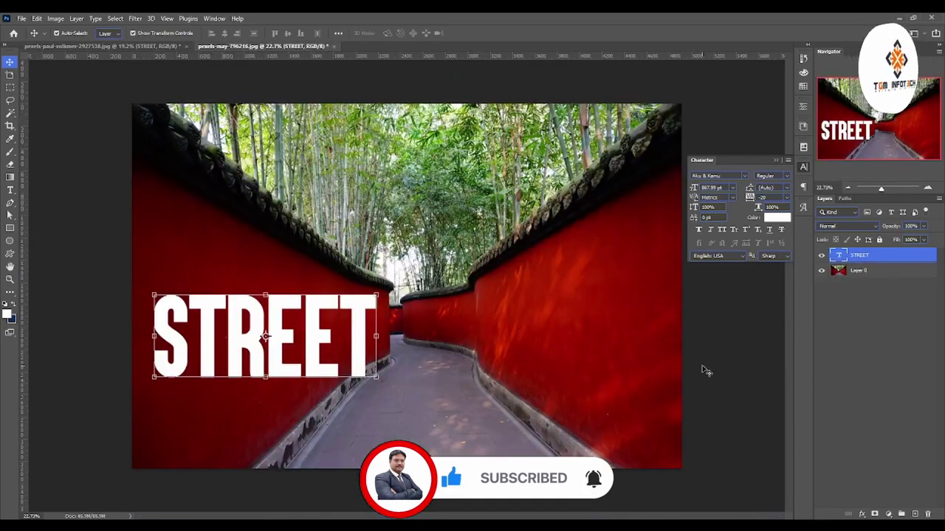
mouse_move(357, 325)
mouse_down()
mouse_move(361, 336)
mouse_move(548, 335)
mouse_up()
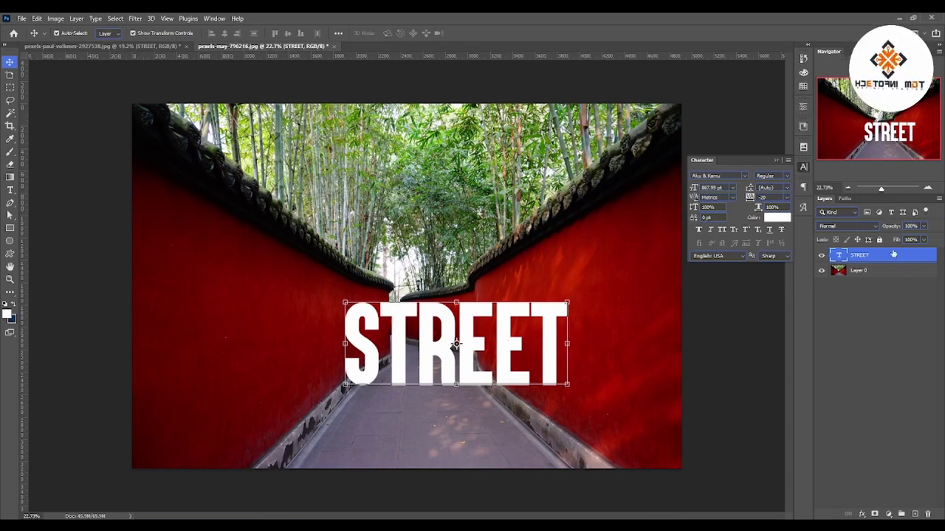
Convert STREET to a smart object and position it low on the left wall
right_click(869, 254)
click(804, 197)
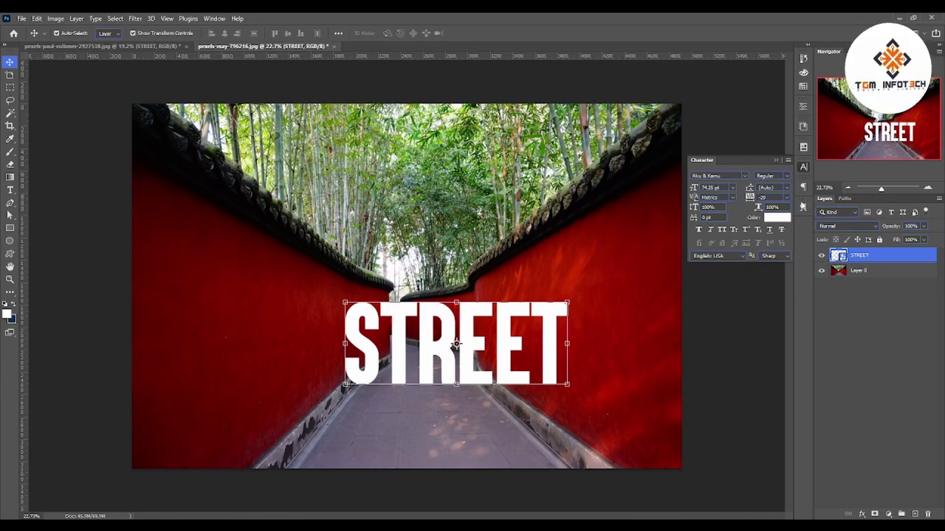
drag(458, 334, 283, 299)
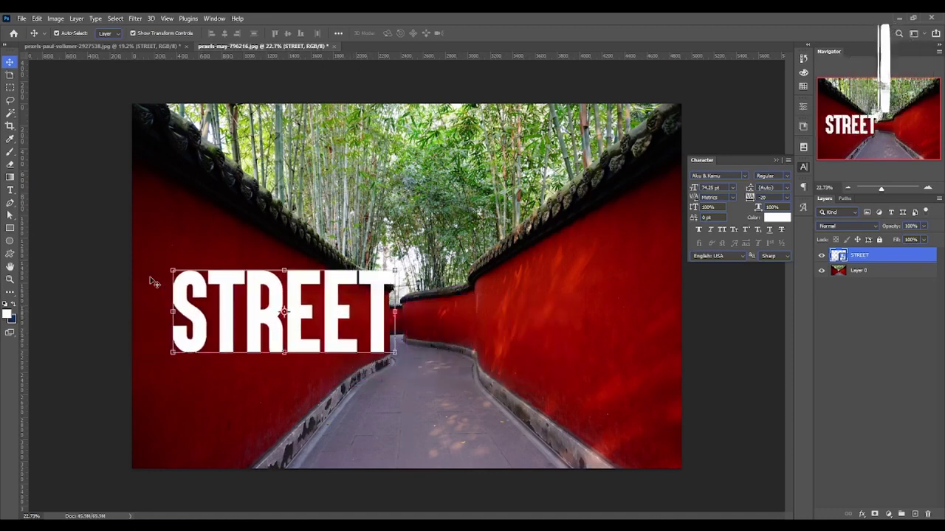
drag(197, 333, 395, 368)
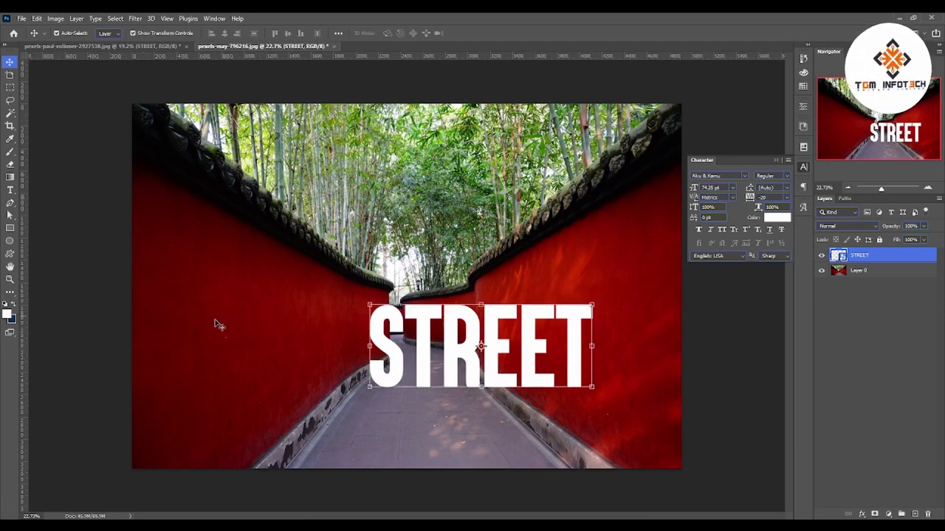
drag(471, 355, 294, 383)
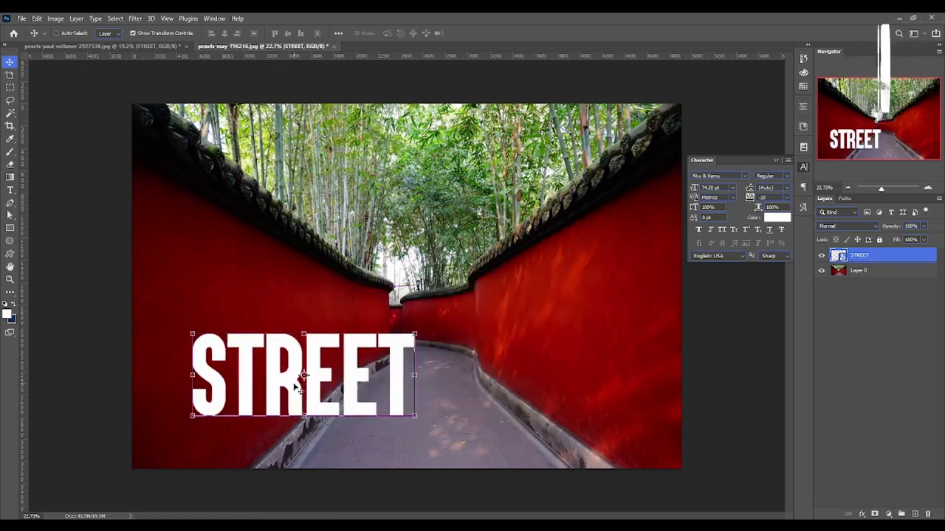
key(ctrl+t)
Distort STREET's four corners so it follows the left wall, narrowing toward the vanishing point
right_click(367, 364)
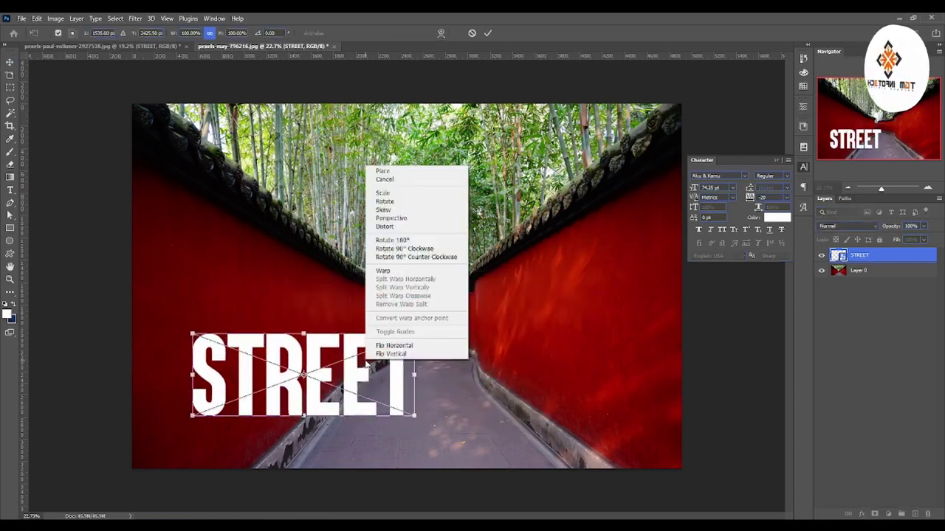
click(384, 226)
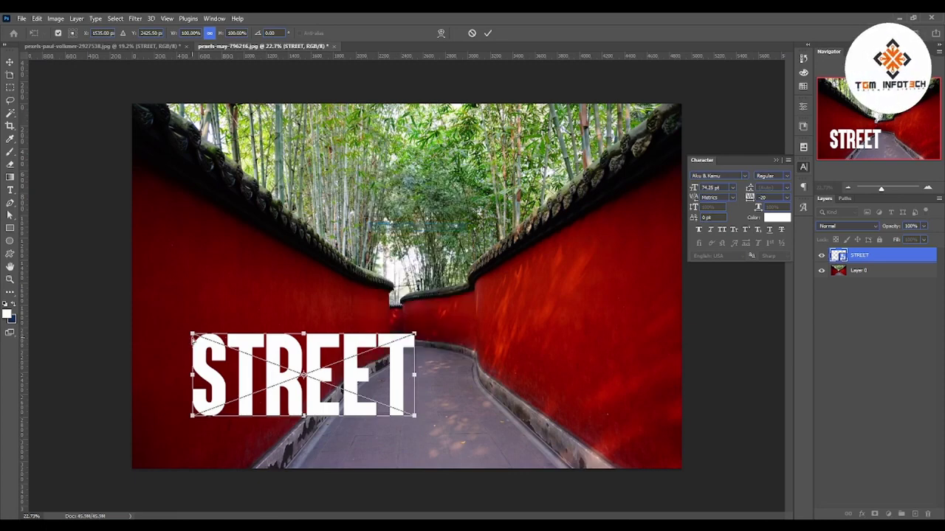
mouse_move(192, 335)
mouse_down()
mouse_move(272, 362)
mouse_move(228, 336)
mouse_move(224, 305)
mouse_move(266, 329)
mouse_move(198, 298)
mouse_up()
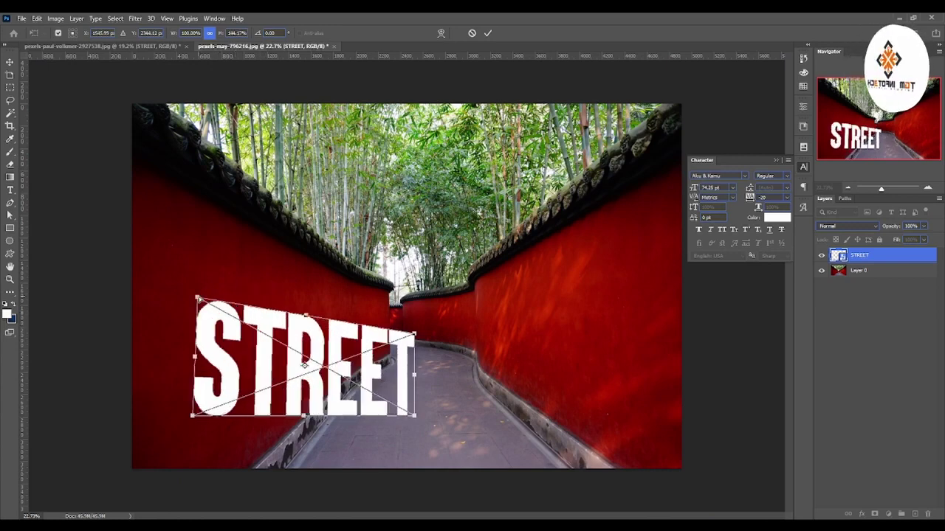
mouse_move(197, 299)
mouse_down()
mouse_move(185, 236)
mouse_move(151, 192)
mouse_up()
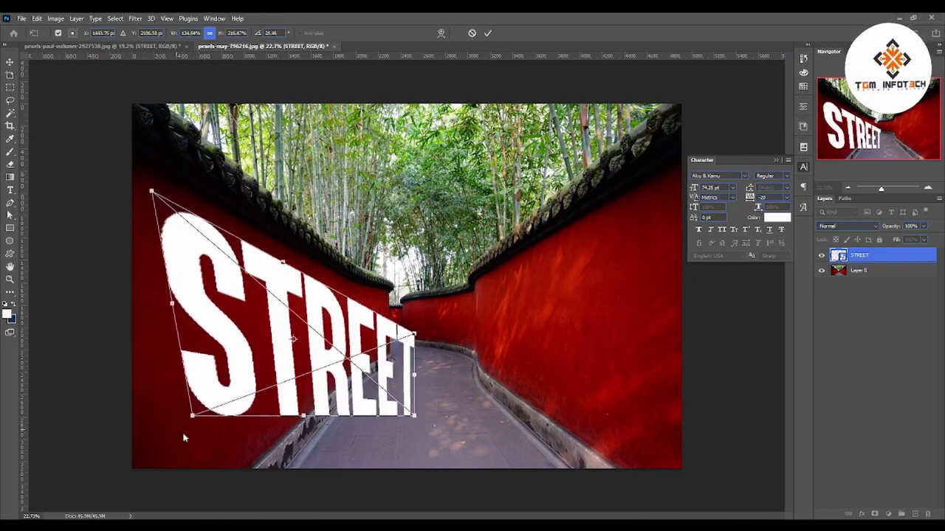
drag(193, 420, 164, 500)
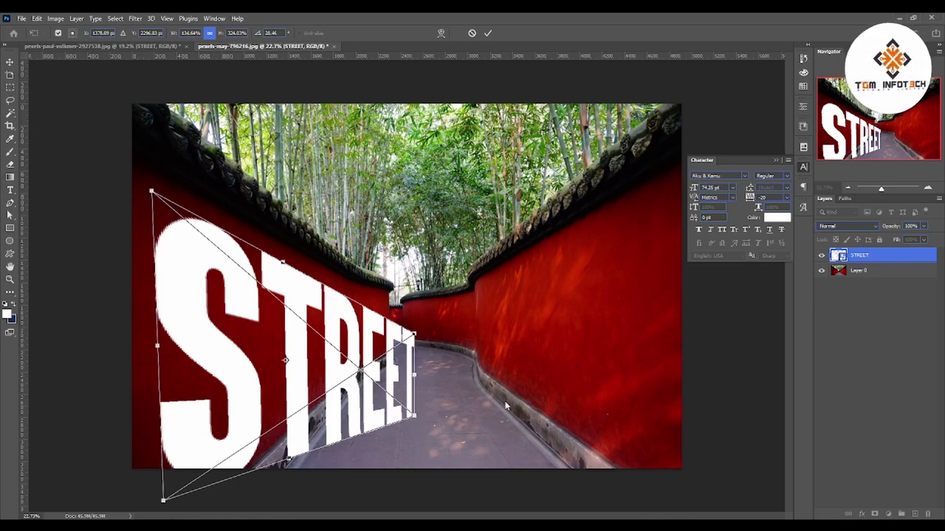
drag(415, 336, 348, 288)
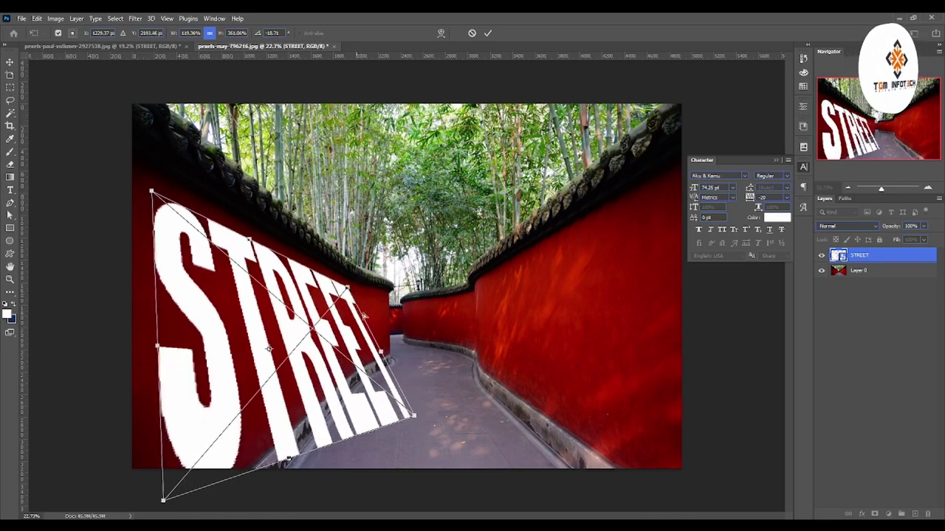
mouse_move(415, 417)
mouse_down()
mouse_move(501, 369)
mouse_move(265, 317)
mouse_move(336, 343)
mouse_move(338, 369)
mouse_up()
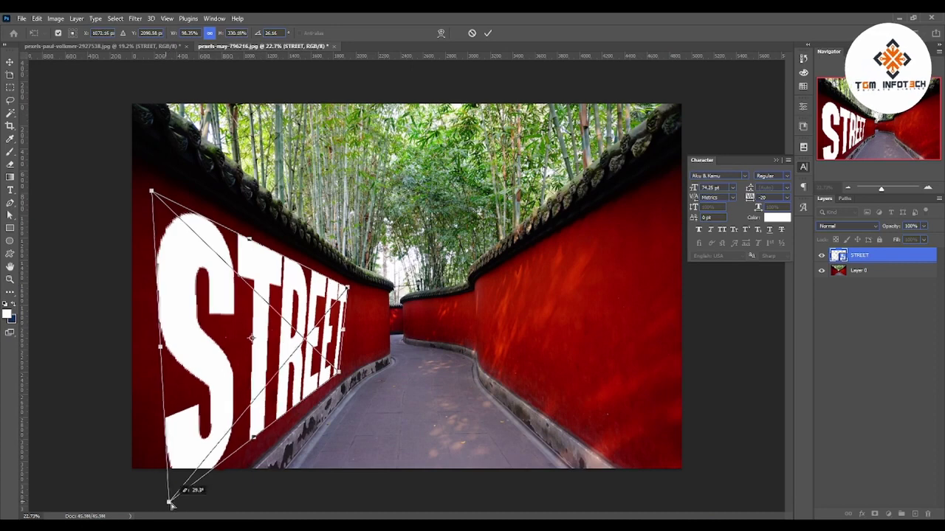
mouse_move(163, 501)
mouse_down()
mouse_move(169, 507)
mouse_move(153, 511)
mouse_up()
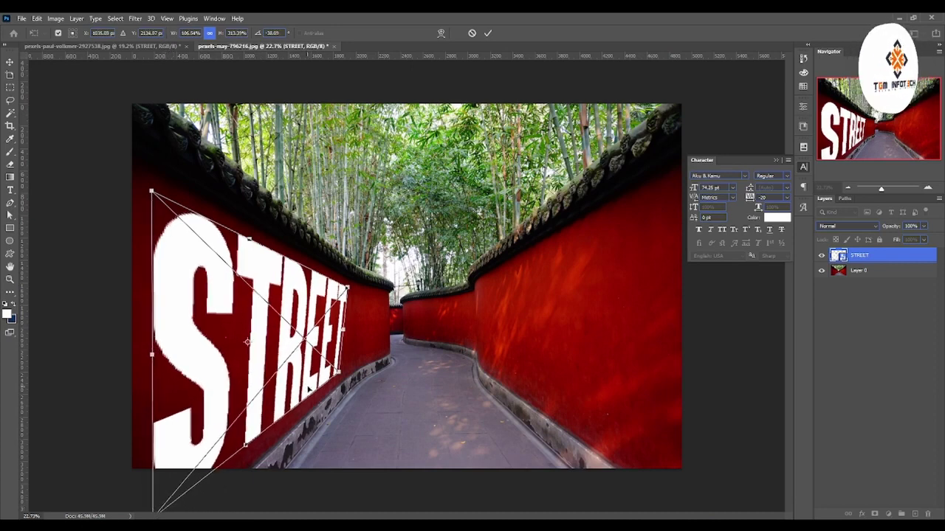
drag(347, 287, 335, 286)
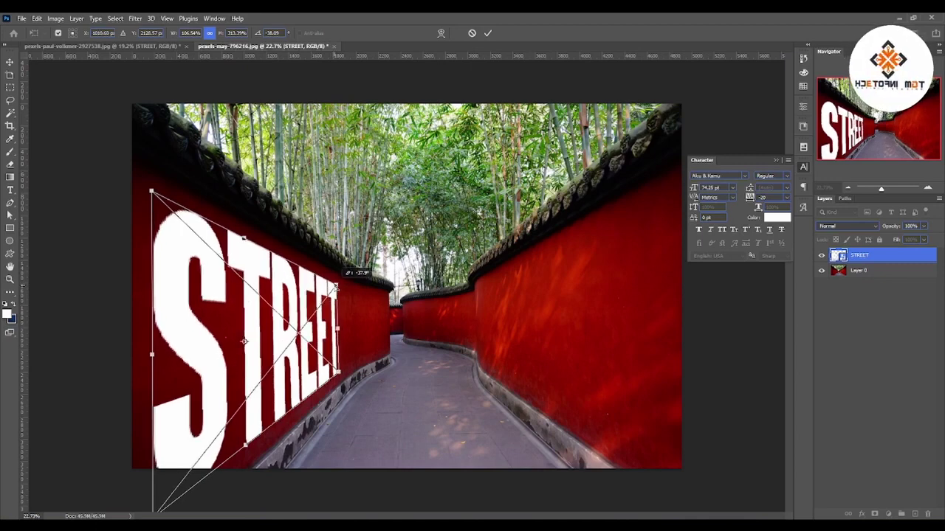
key(Return)
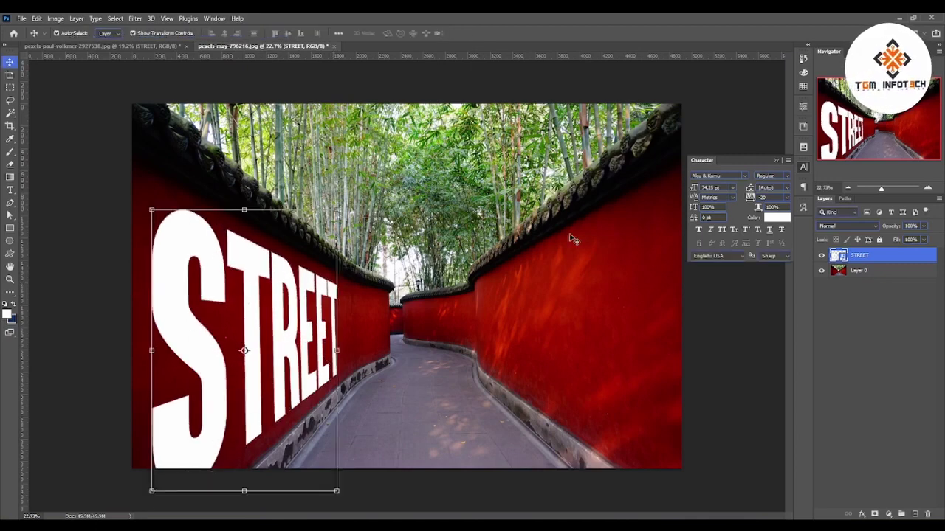
Reselect the STREET layer and bring up its Blending Options
click(495, 367)
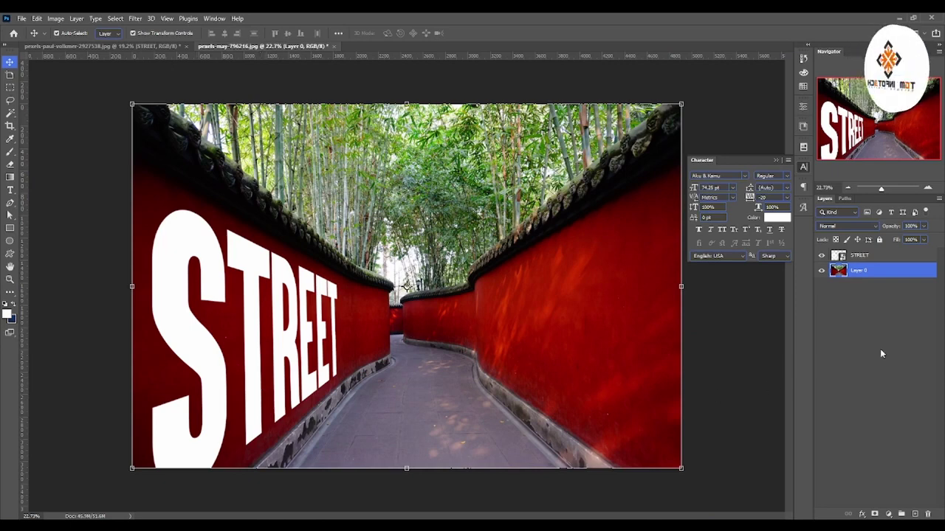
click(886, 257)
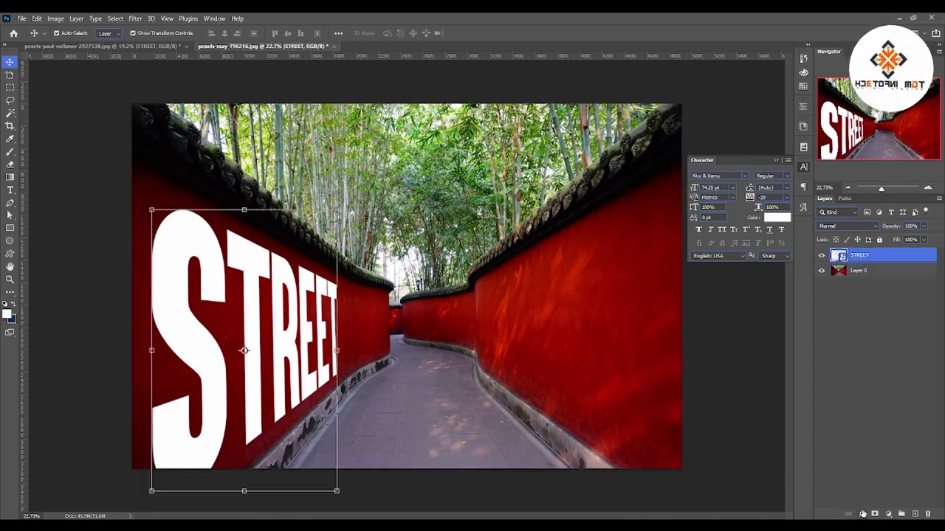
click(862, 515)
click(887, 415)
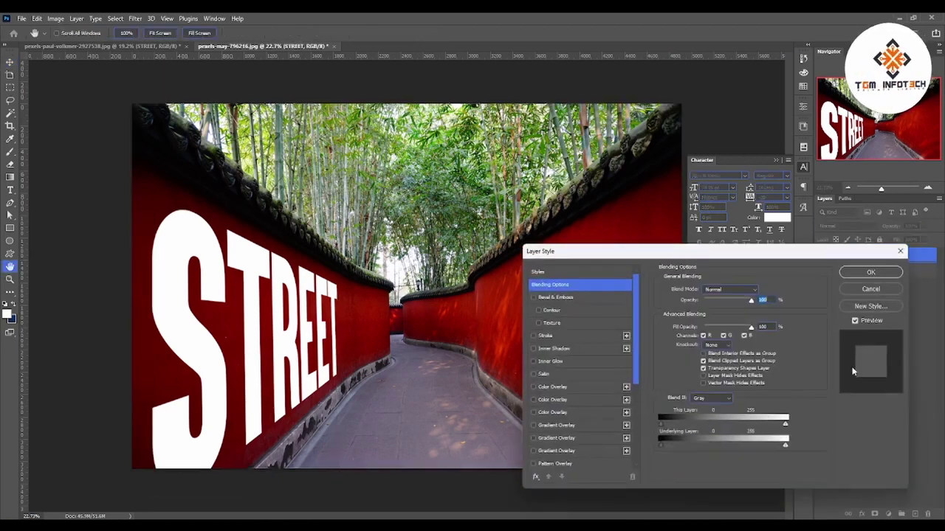
Split the Underlying Layer Blend If sliders to 3/53 and 6/255, then apply
drag(662, 441, 688, 449)
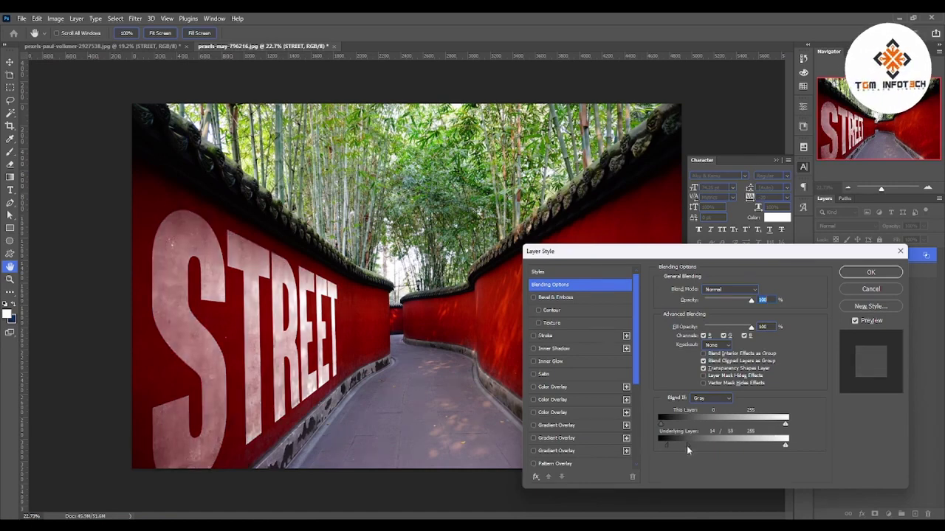
drag(666, 445, 662, 444)
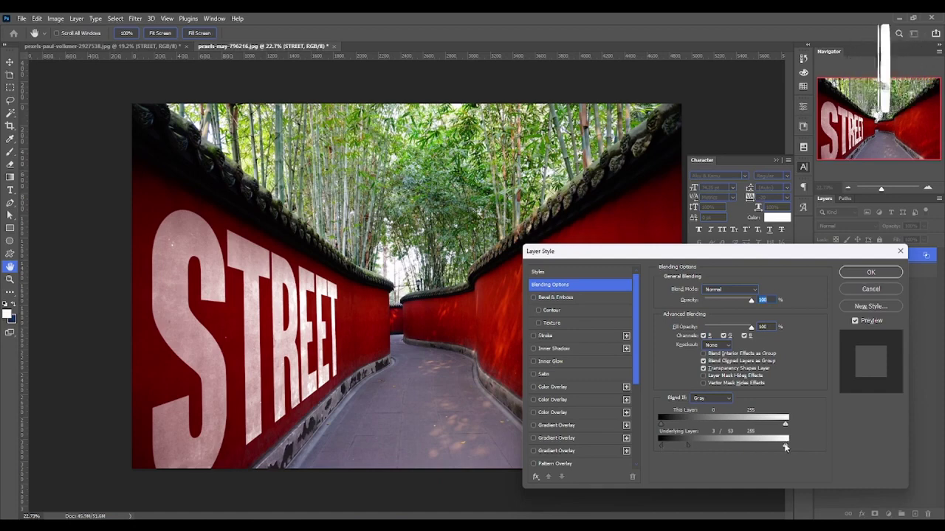
drag(786, 445, 652, 443)
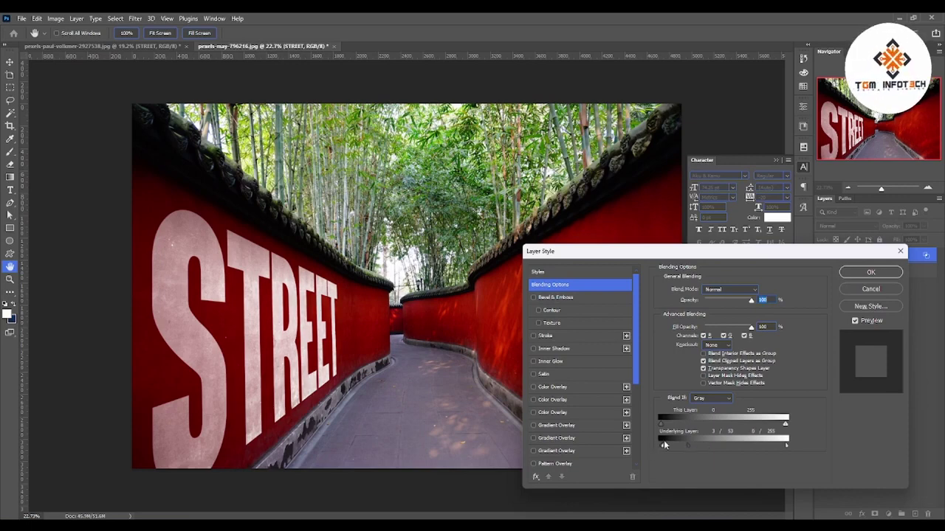
drag(664, 440, 667, 441)
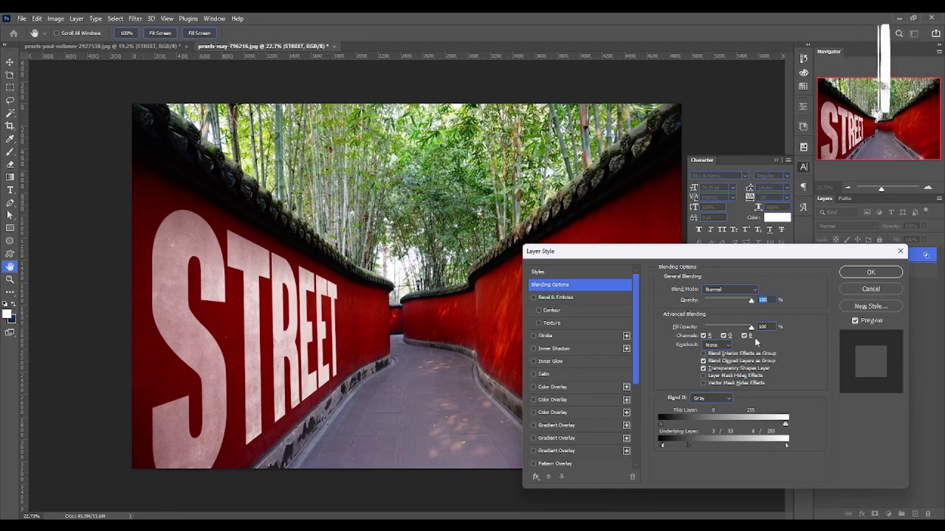
key(Return)
Zoom in on STREET and toggle its visibility to compare the blend effect
click(10, 279)
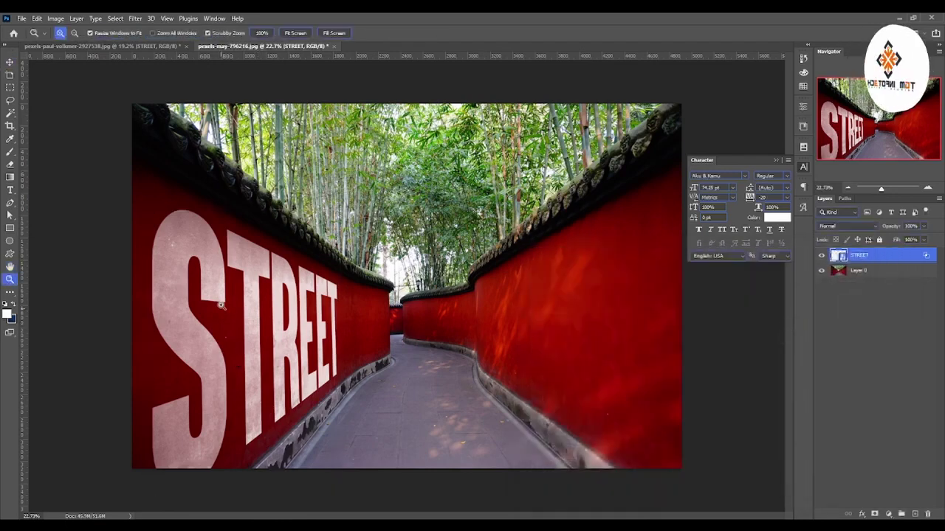
mouse_move(237, 256)
mouse_down()
mouse_move(309, 258)
mouse_move(240, 407)
mouse_move(401, 318)
mouse_move(438, 329)
mouse_move(405, 331)
mouse_up()
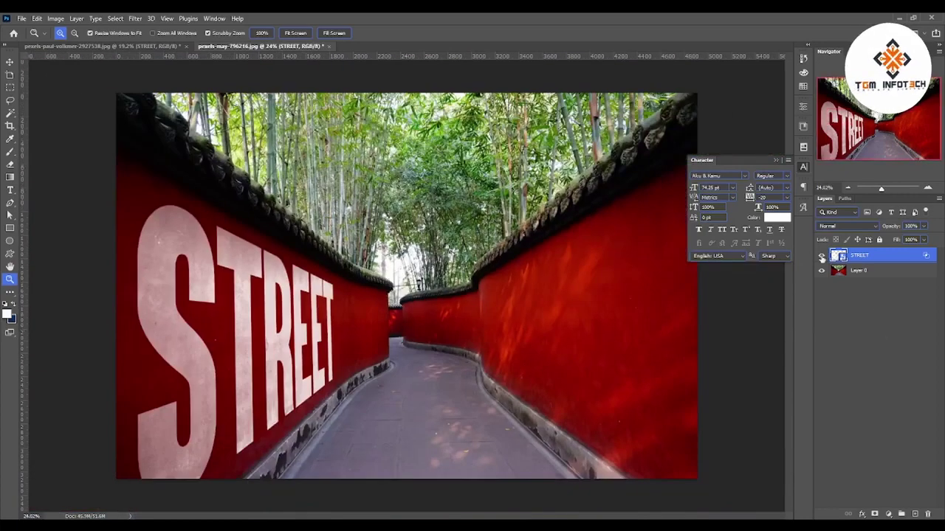
click(821, 255)
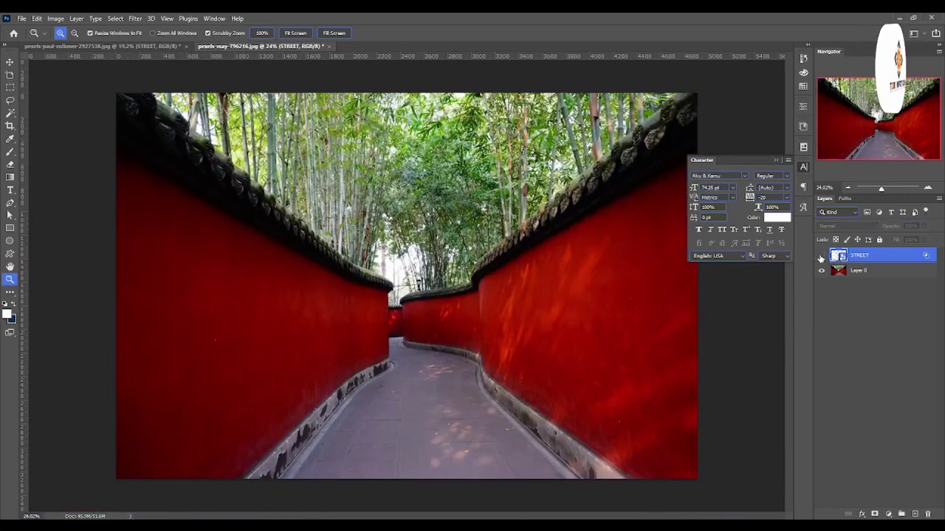
double_click(928, 257)
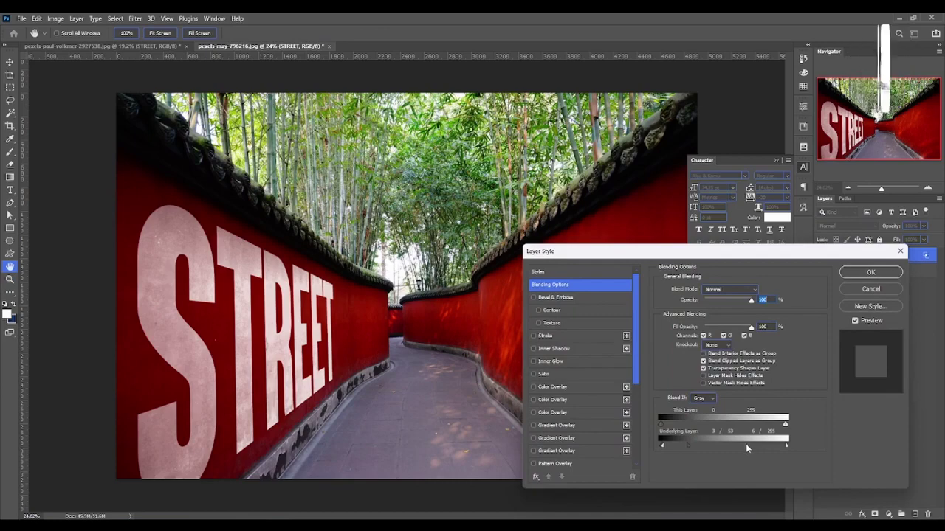
click(856, 287)
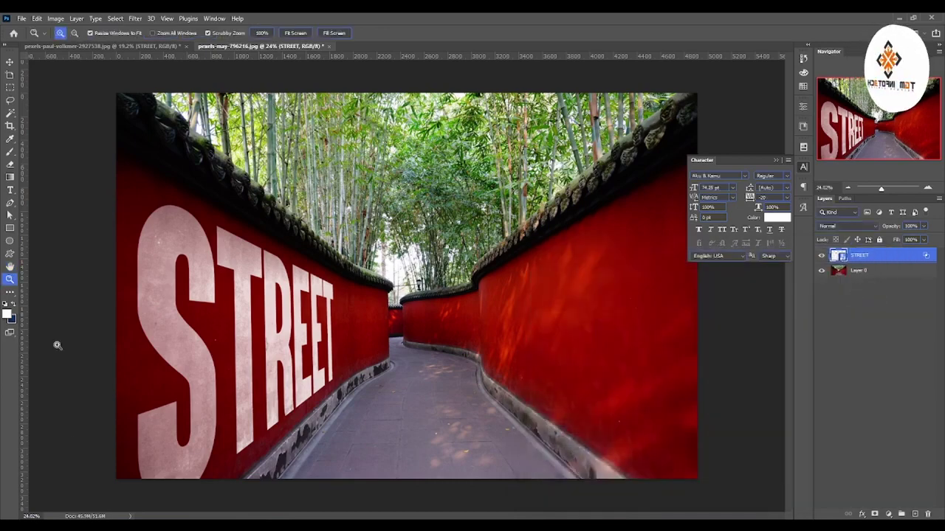
Duplicate STREET as STREET copy and bring up the copy's Layer Style dialog
scroll(327, 271, down, 2)
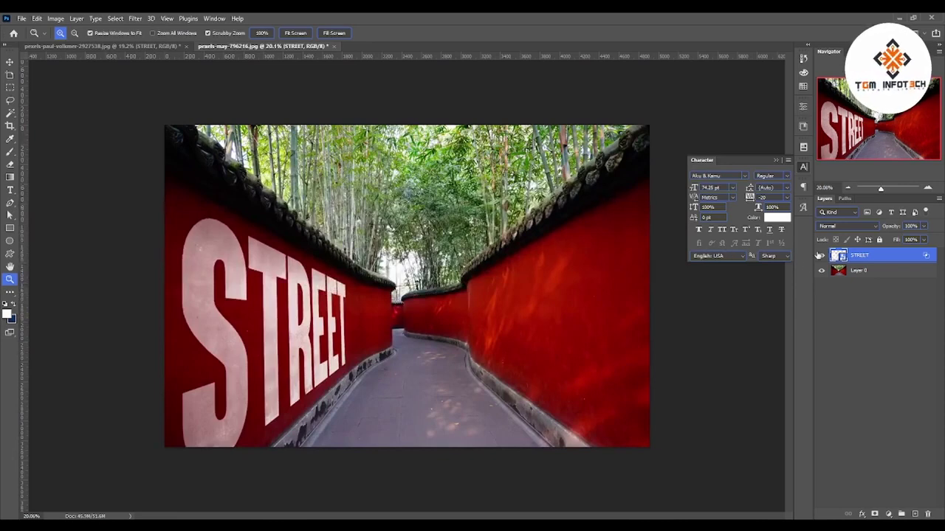
key(ctrl+j)
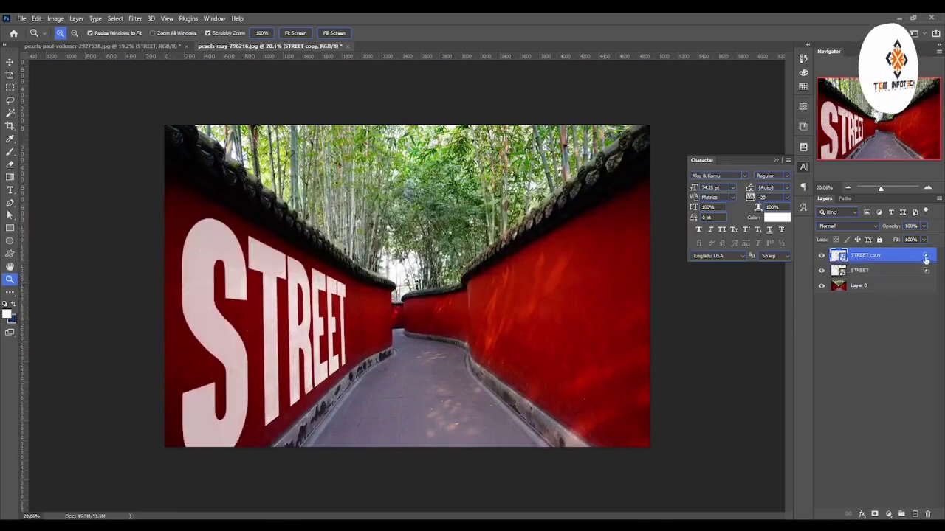
double_click(927, 260)
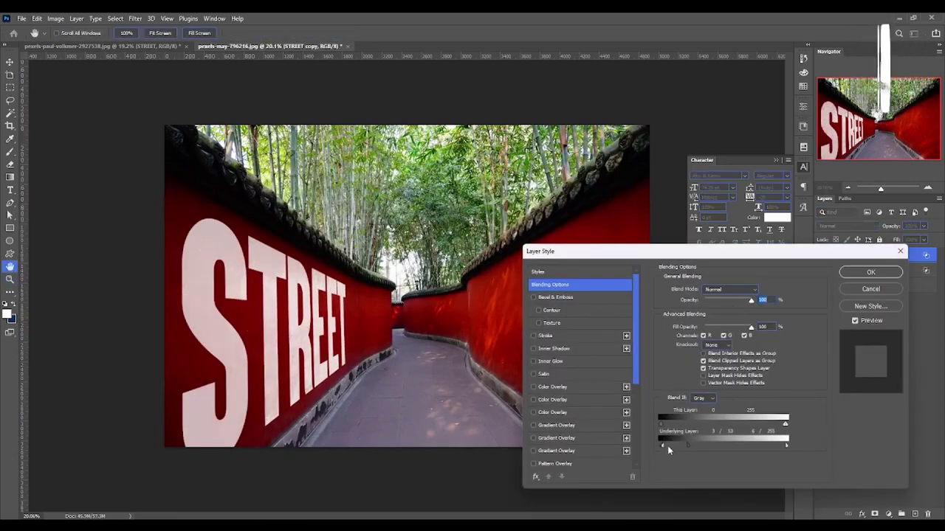
Reset STREET copy's Blend If to full 0–255, hide the copy, and go to the subway photo
mouse_move(667, 446)
mouse_down()
mouse_move(825, 442)
mouse_move(662, 446)
mouse_up()
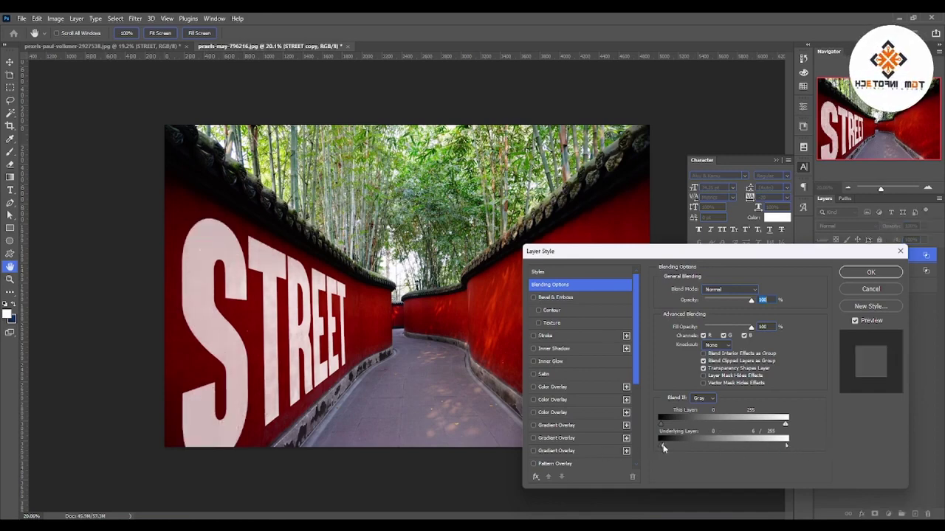
click(870, 272)
click(821, 255)
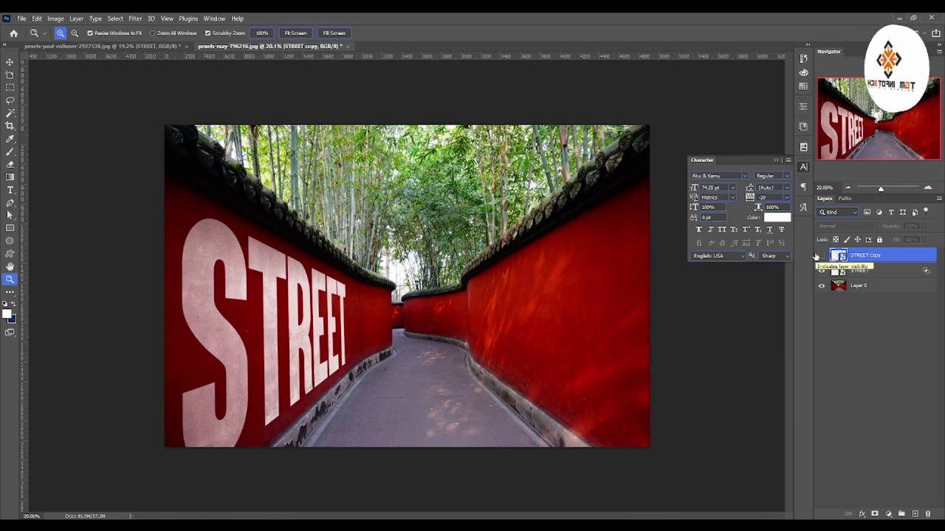
click(120, 49)
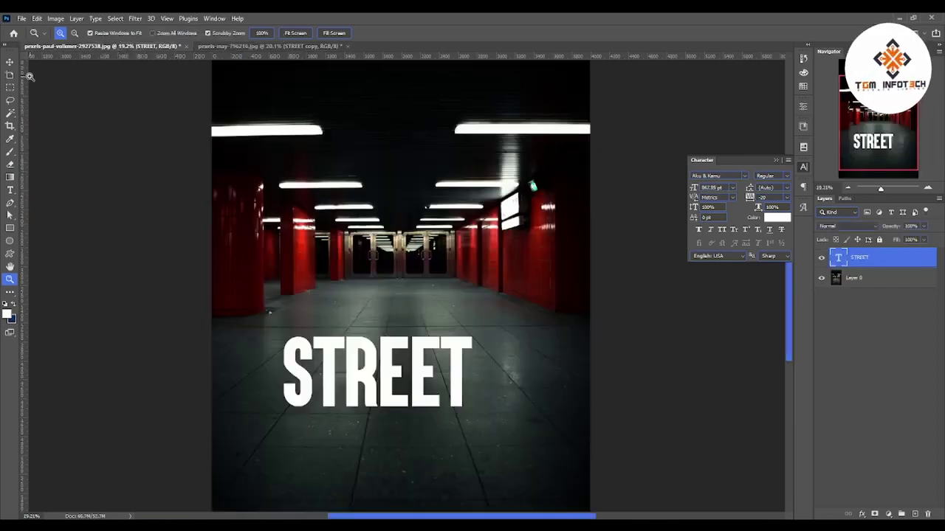
Position STREET on the subway floor below the doors and scale it larger
click(11, 62)
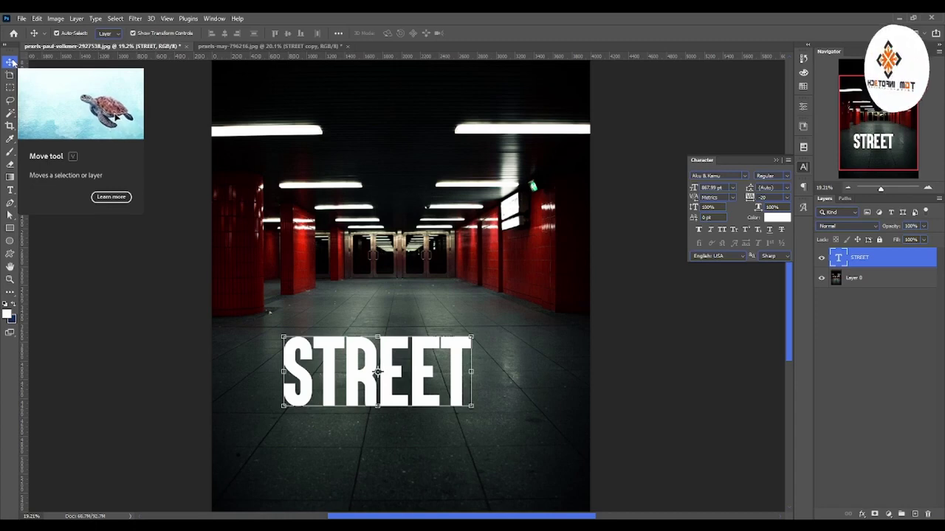
drag(418, 377, 451, 421)
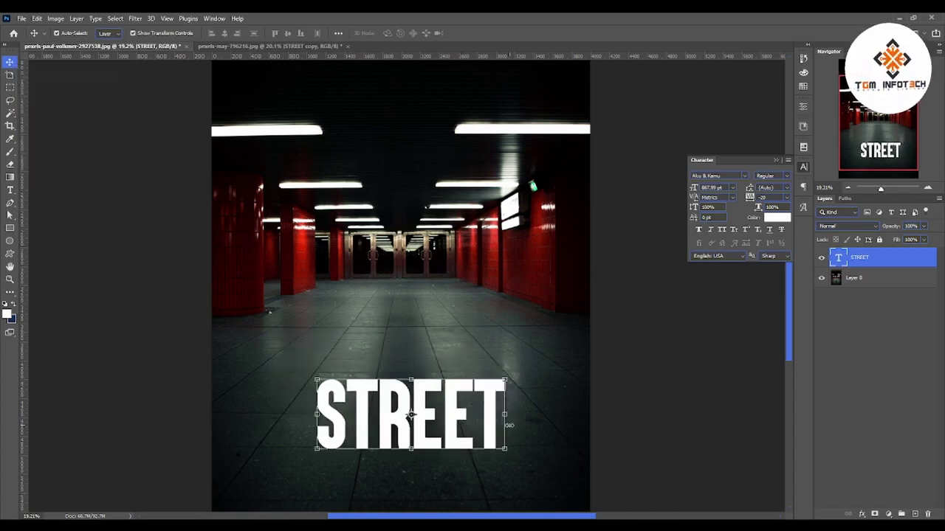
drag(436, 415, 422, 364)
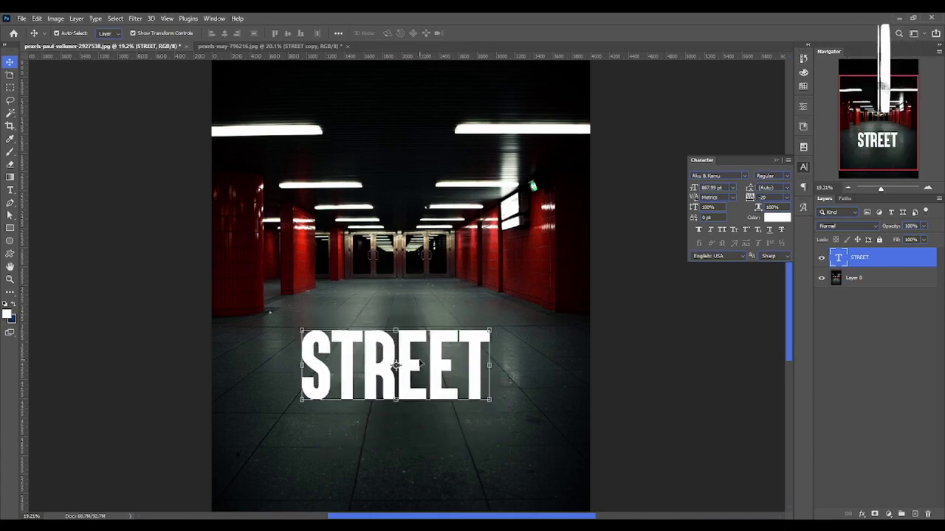
drag(428, 377, 411, 367)
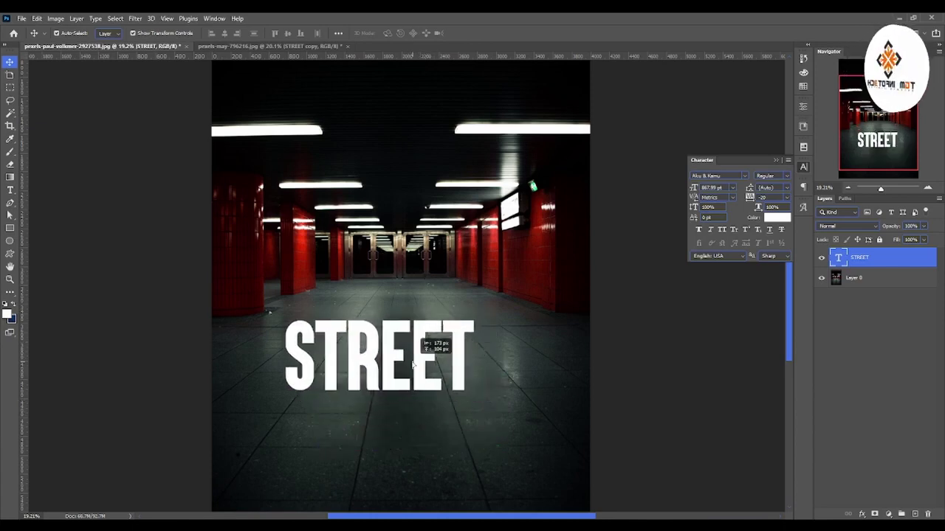
drag(473, 357, 549, 353)
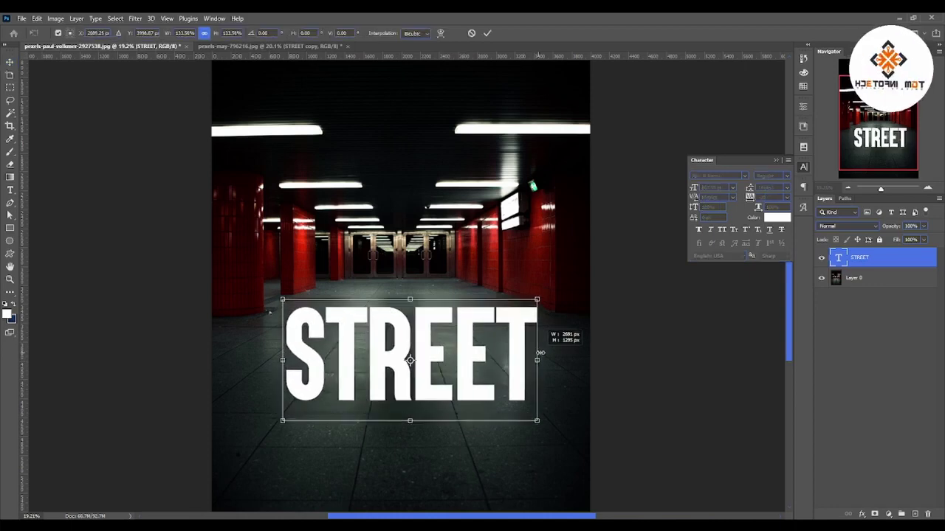
drag(464, 359, 455, 359)
key(Return)
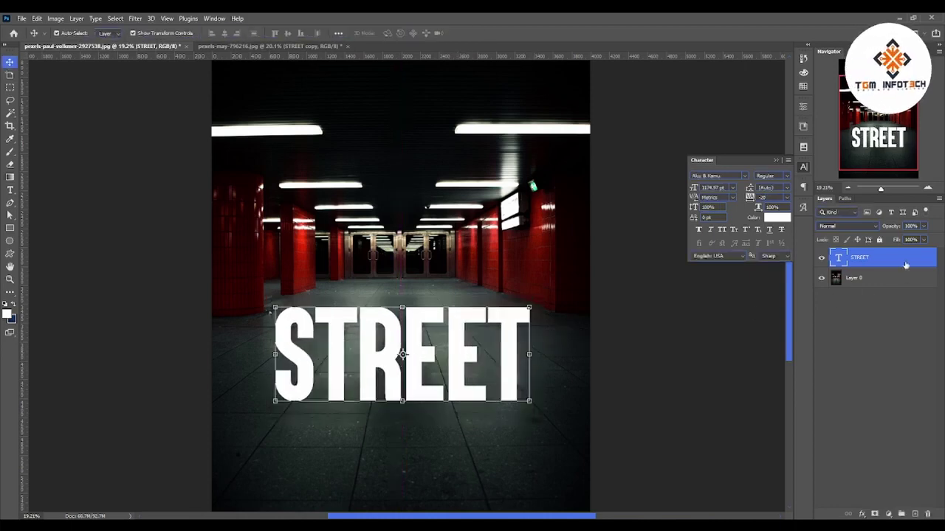
Convert STREET to a smart object and nudge it slightly up and left
right_click(906, 264)
click(821, 200)
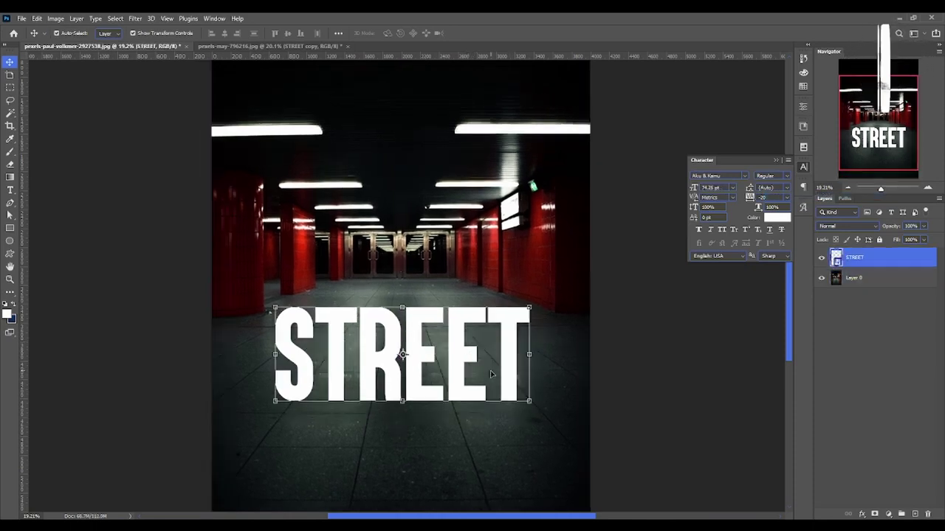
drag(459, 358, 448, 349)
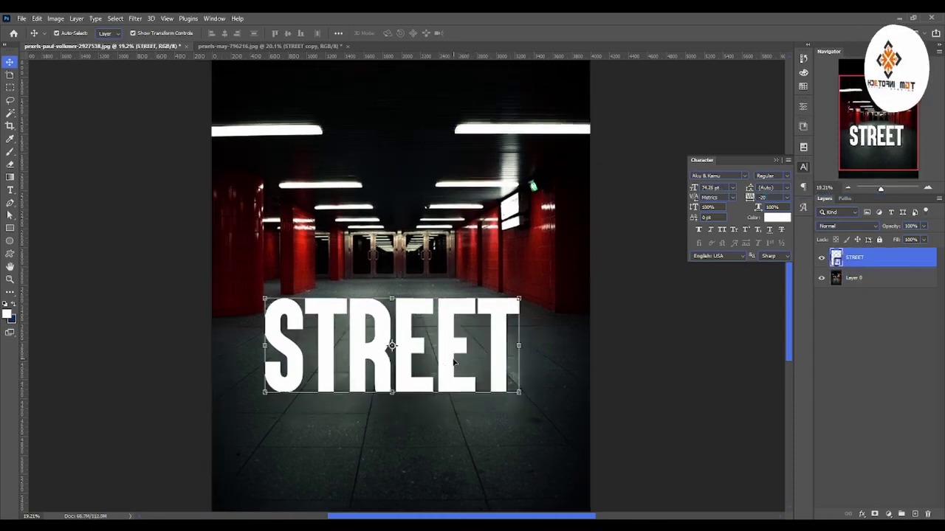
key(ctrl+t)
Skew STREET's corners so the lettering lies flat in perspective on the floor
right_click(451, 359)
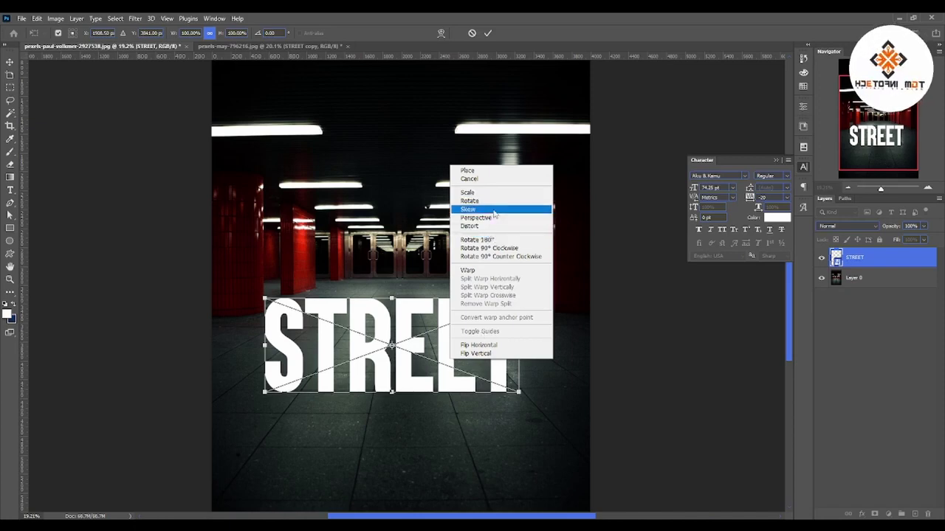
click(472, 226)
drag(268, 396, 245, 389)
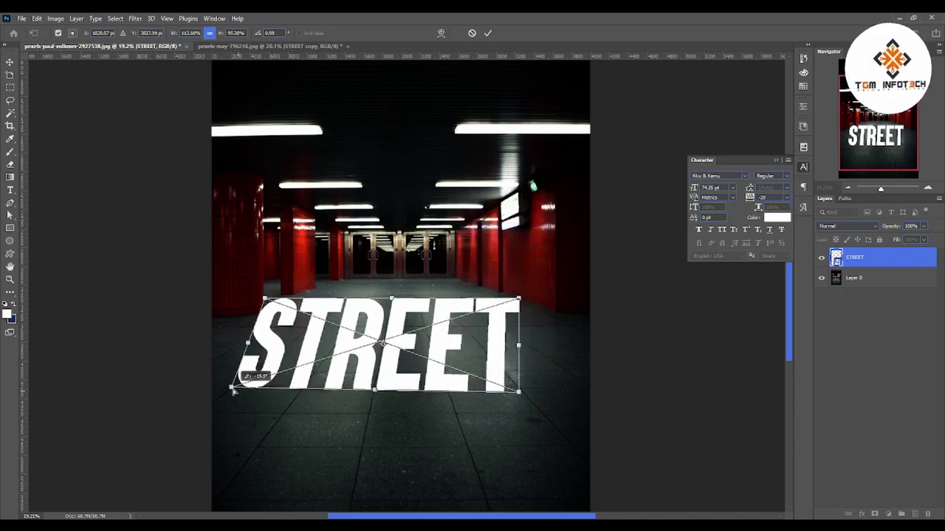
drag(267, 300, 315, 328)
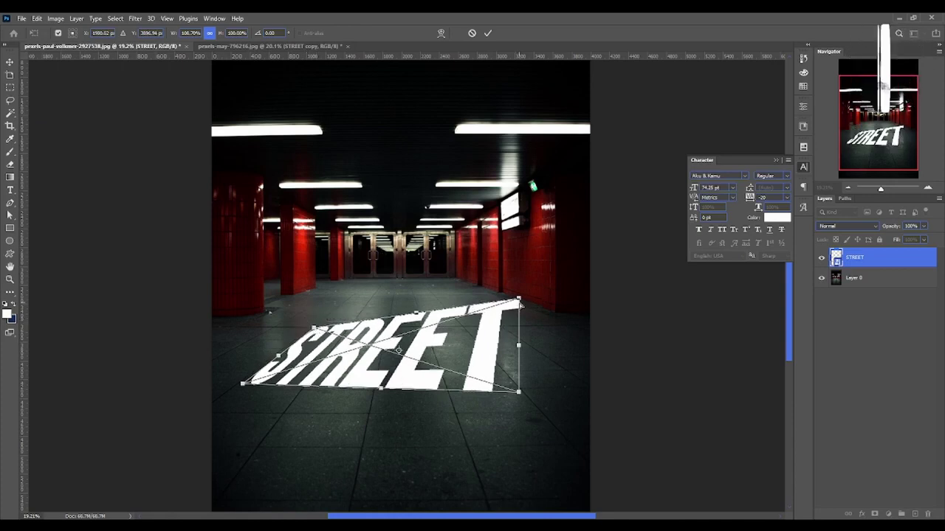
drag(520, 304, 460, 328)
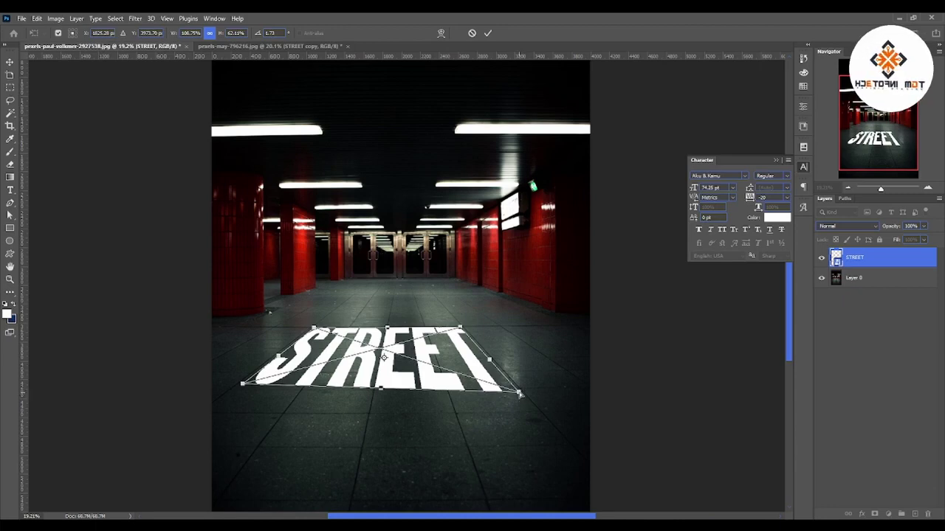
mouse_move(521, 395)
mouse_down()
mouse_move(502, 384)
mouse_move(514, 385)
mouse_up()
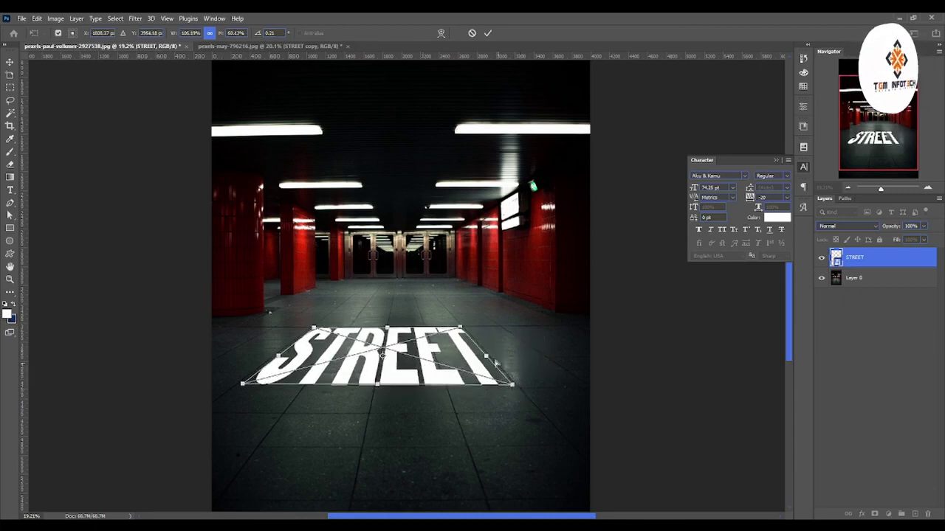
drag(459, 327, 457, 332)
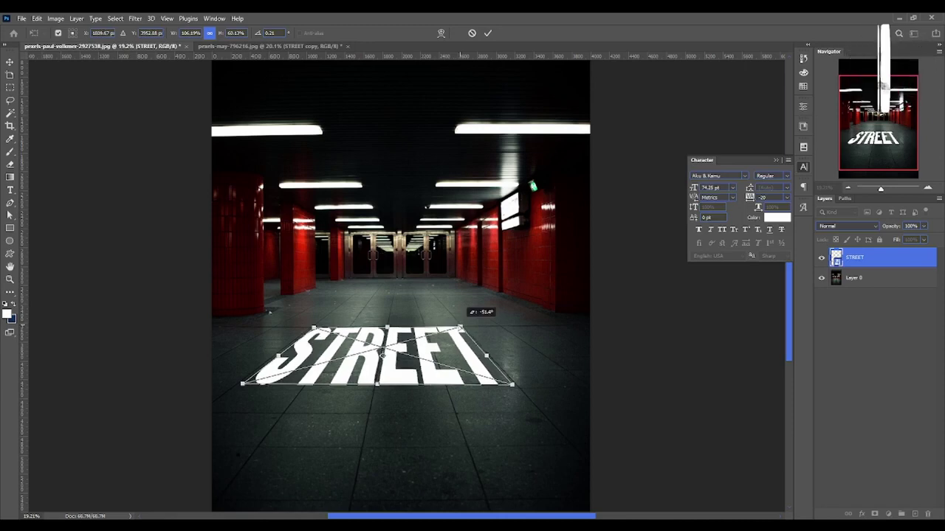
key(Return)
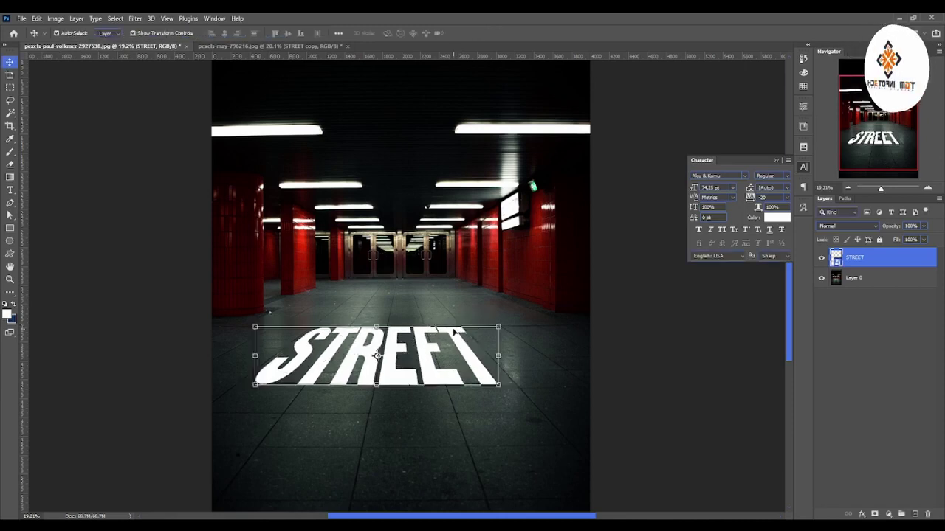
Refine STREET's far corners with Distort to fit the floor, then duplicate it as STREET copy
mouse_move(435, 366)
mouse_down()
mouse_move(432, 382)
mouse_move(453, 385)
mouse_up()
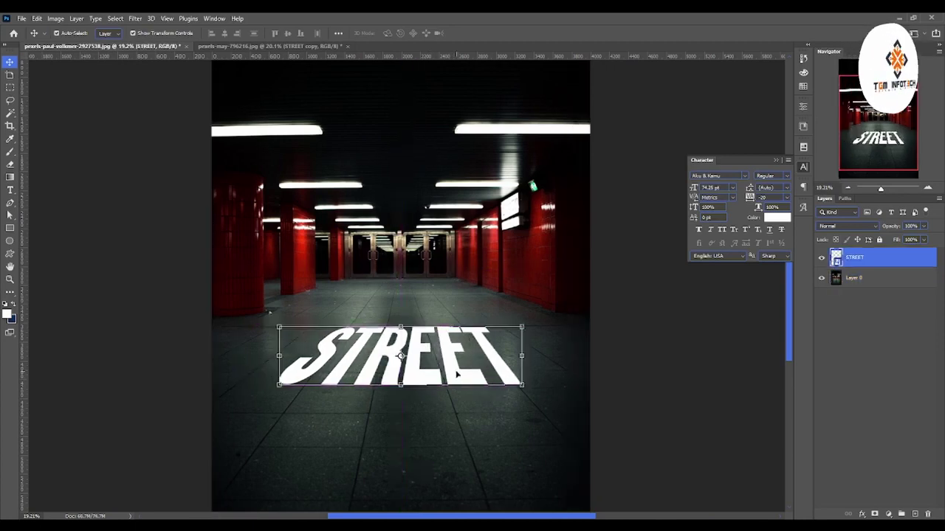
key(ctrl+t)
right_click(457, 373)
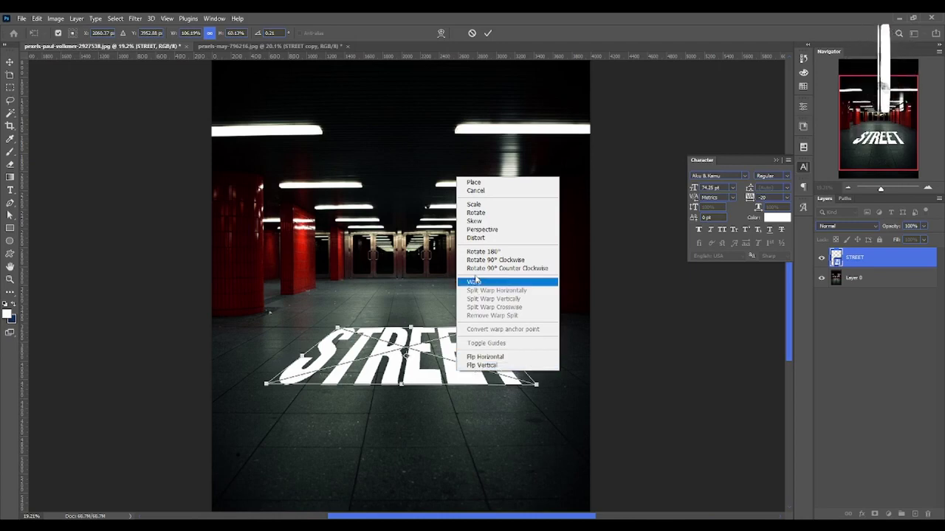
click(476, 238)
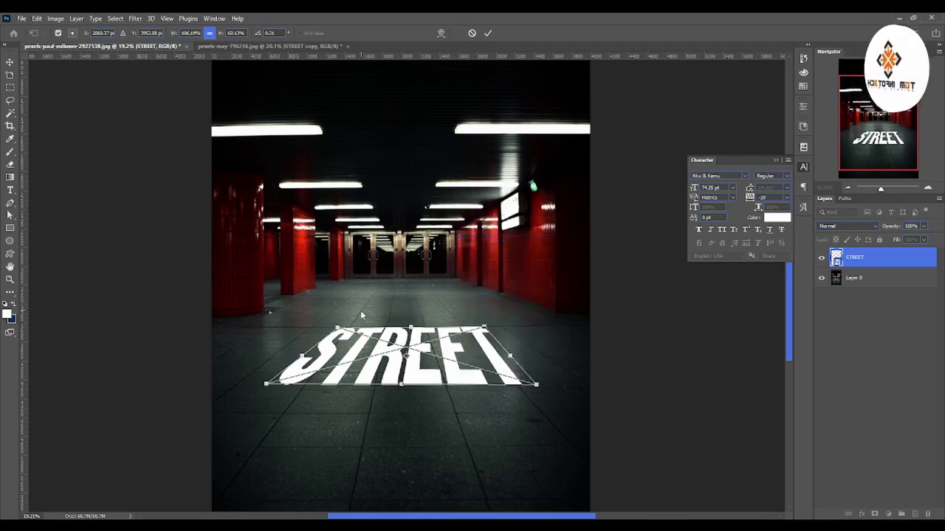
drag(338, 329, 328, 327)
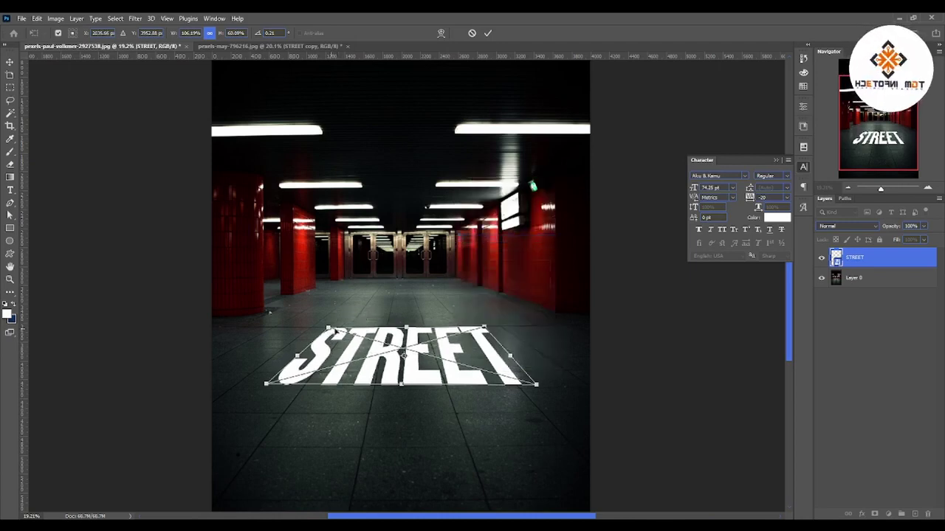
drag(493, 325, 478, 329)
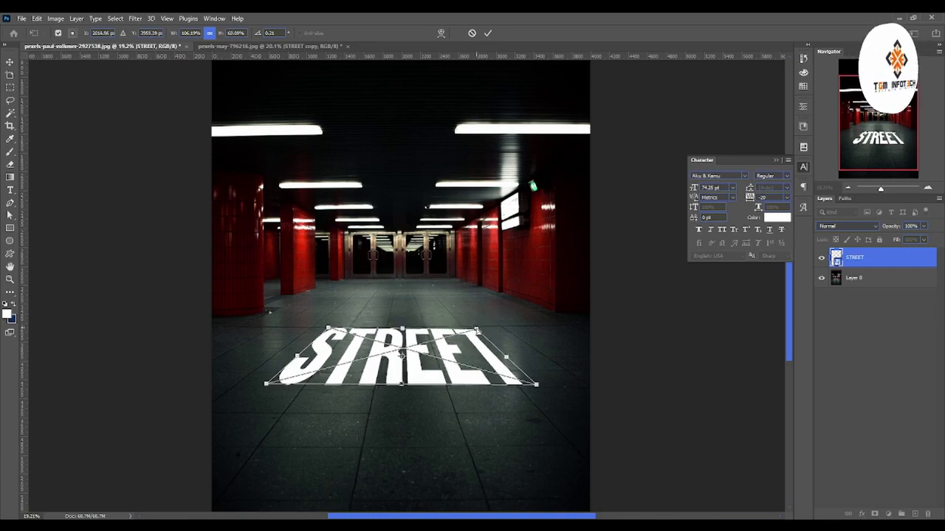
key(Return)
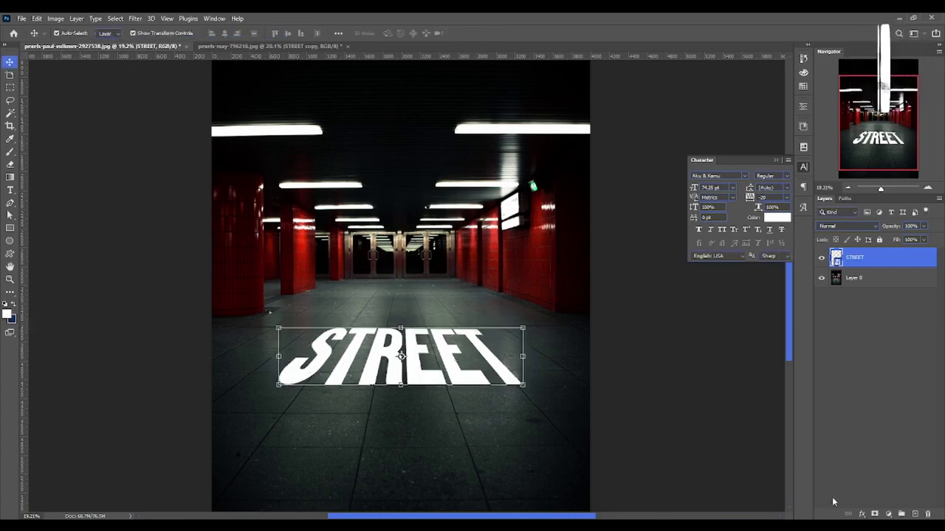
key(ctrl+j)
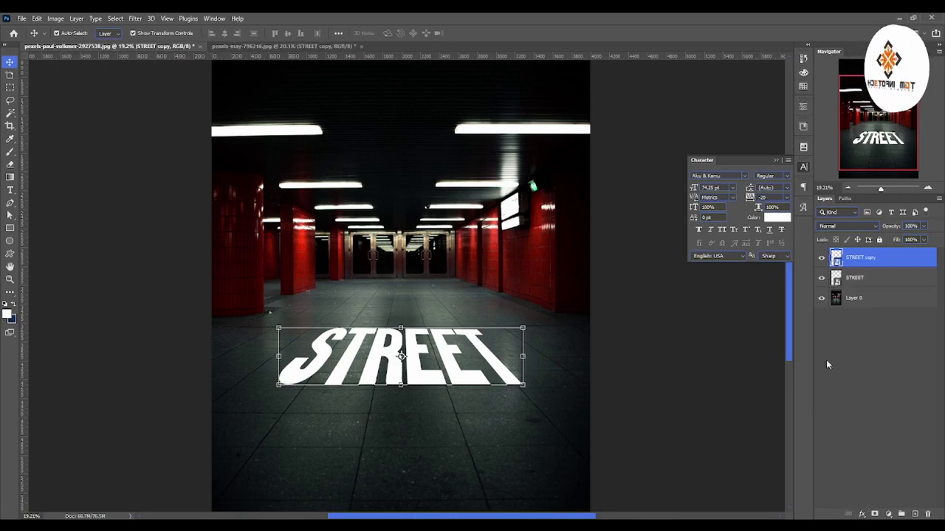
Drag STREET copy's Underlying Layer Blend If sliders inward so the tile texture shows through
click(866, 514)
click(891, 418)
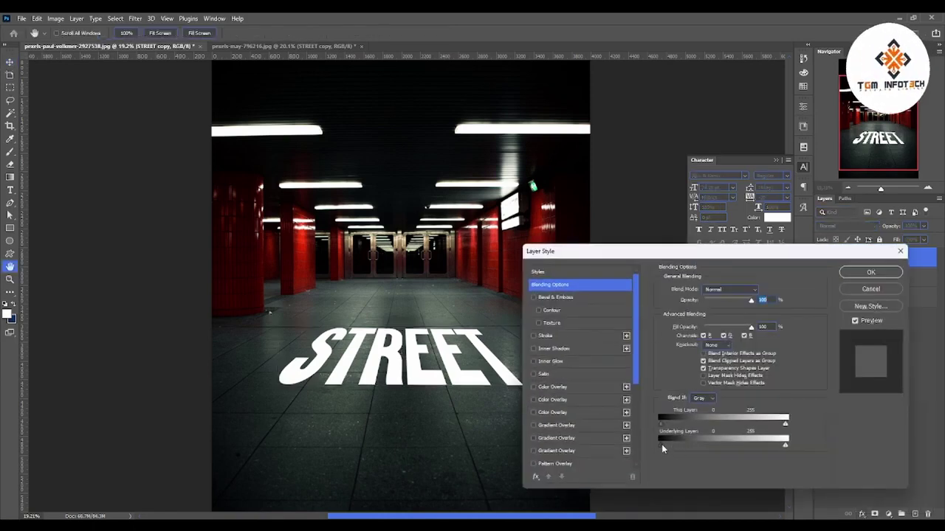
mouse_move(661, 444)
mouse_down()
mouse_move(732, 444)
mouse_move(718, 444)
mouse_up()
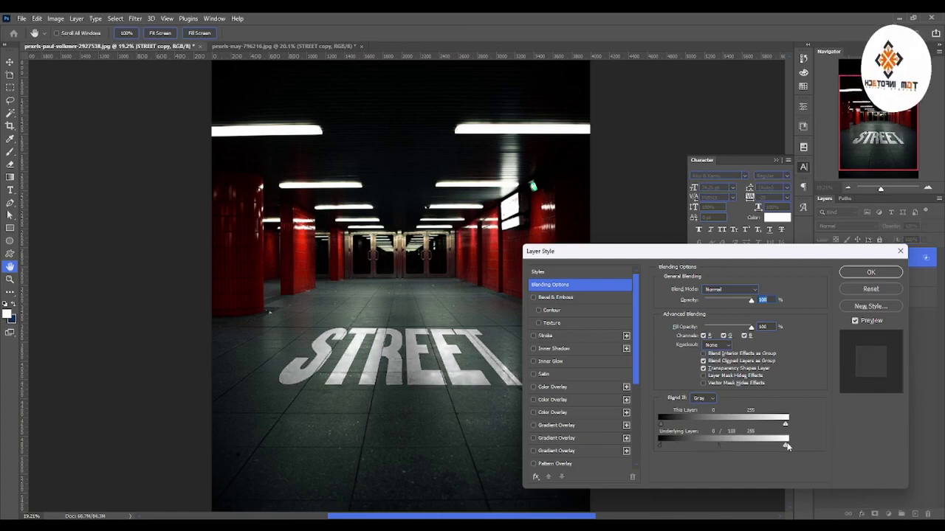
mouse_move(785, 445)
mouse_down()
mouse_move(671, 444)
mouse_move(711, 446)
mouse_up()
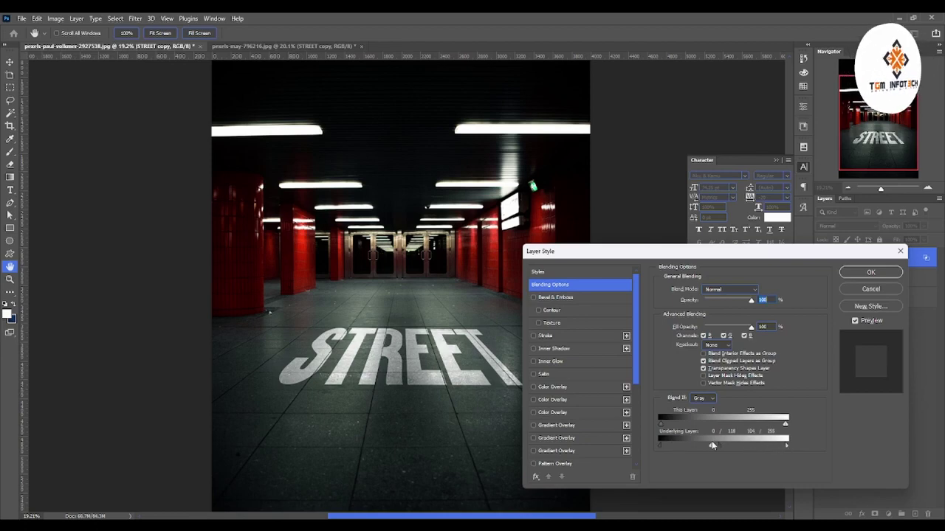
click(857, 274)
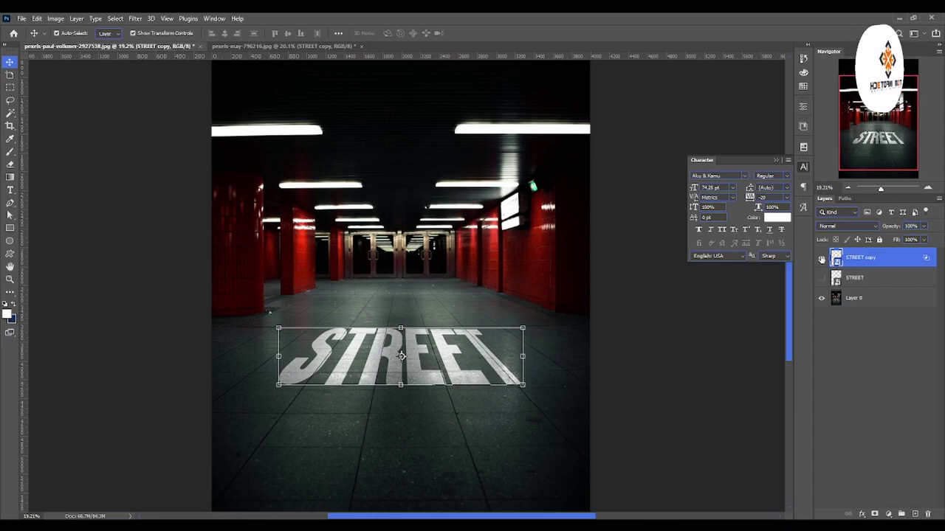
click(822, 257)
click(821, 257)
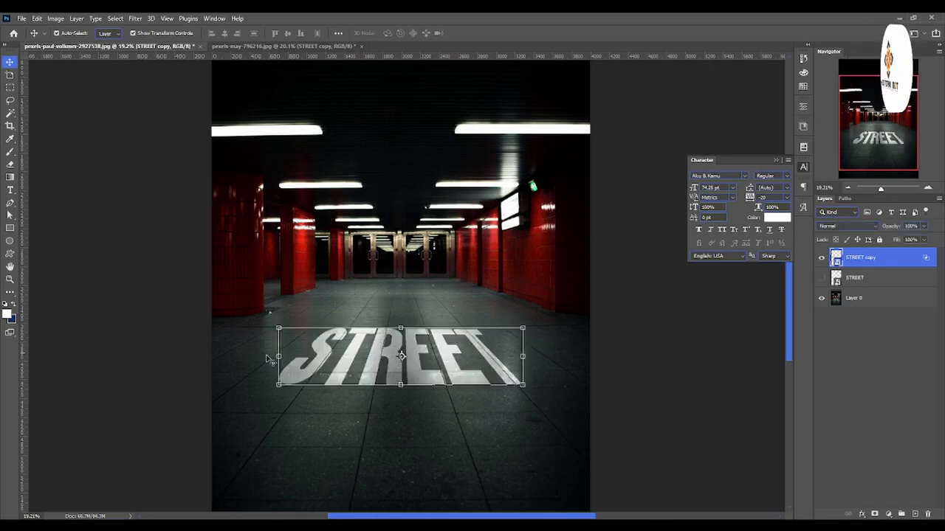
click(9, 266)
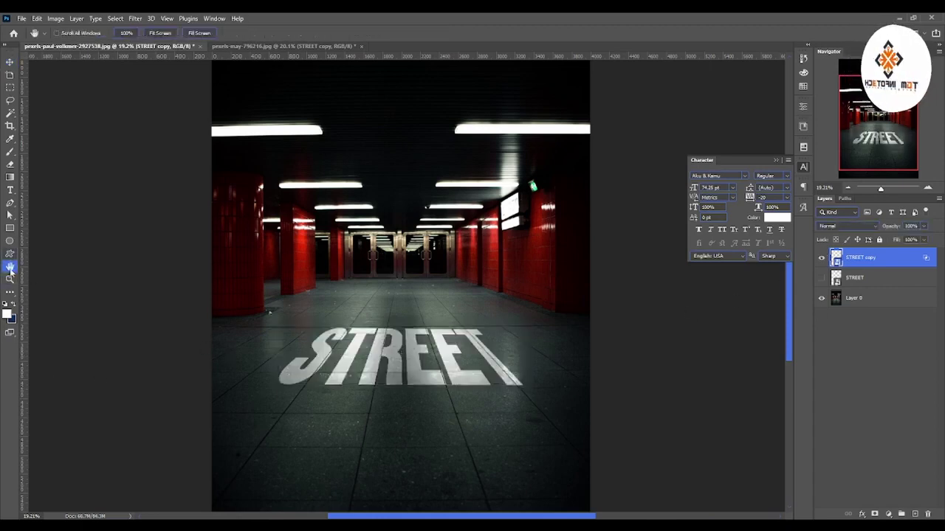
click(10, 279)
drag(301, 367, 467, 275)
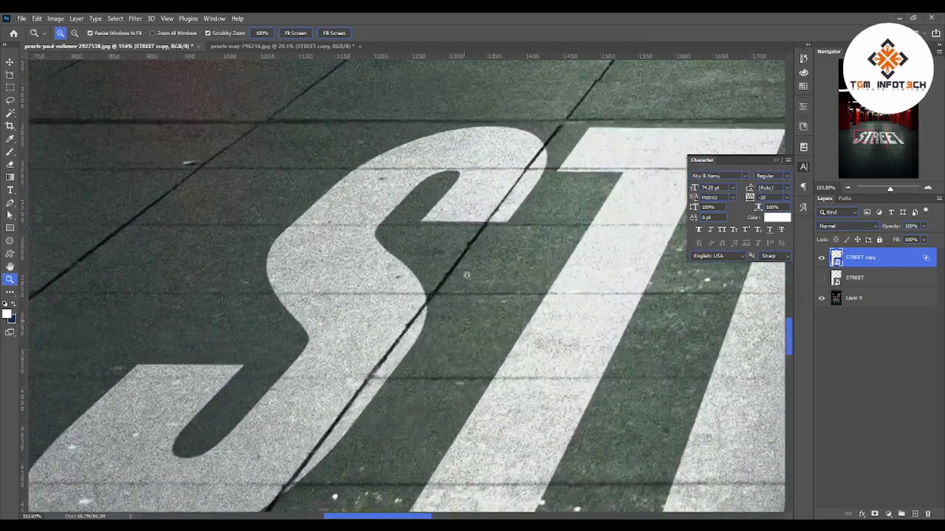
drag(552, 235, 451, 279)
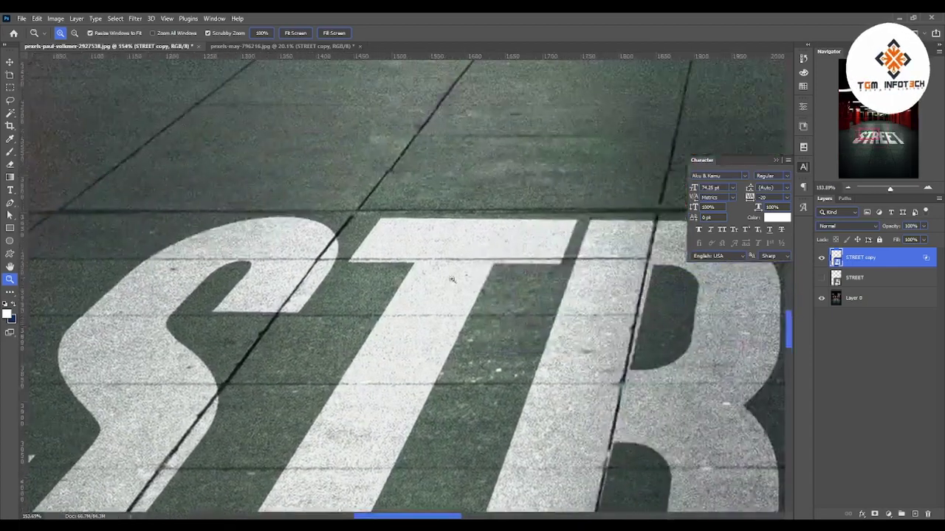
drag(705, 363, 389, 369)
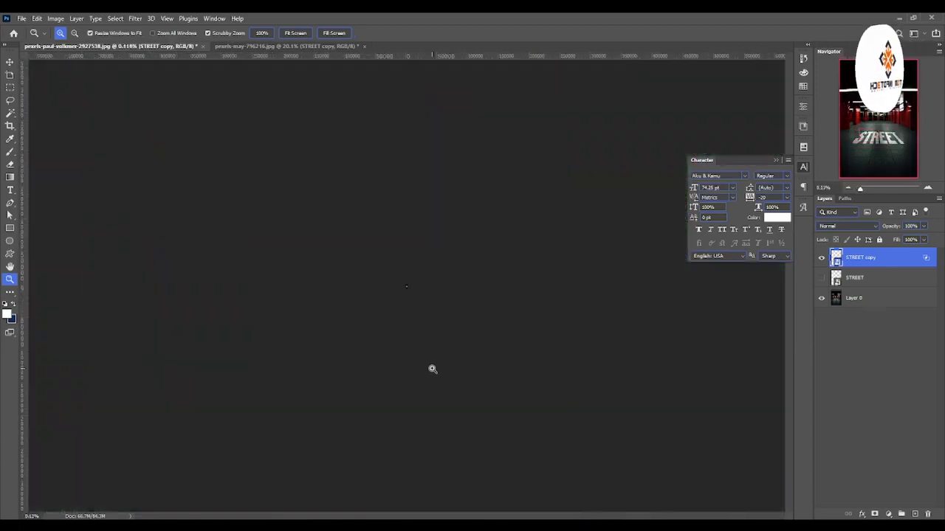
key(ctrl+0)
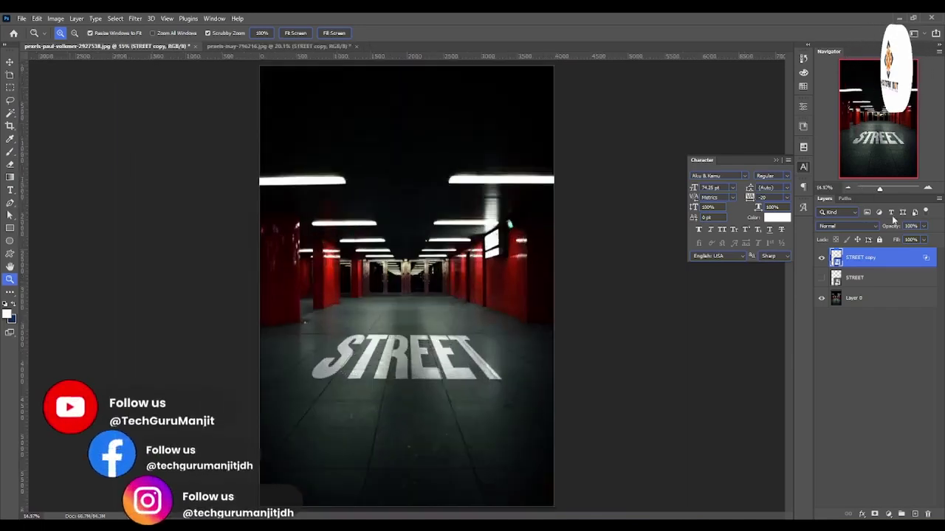
click(822, 279)
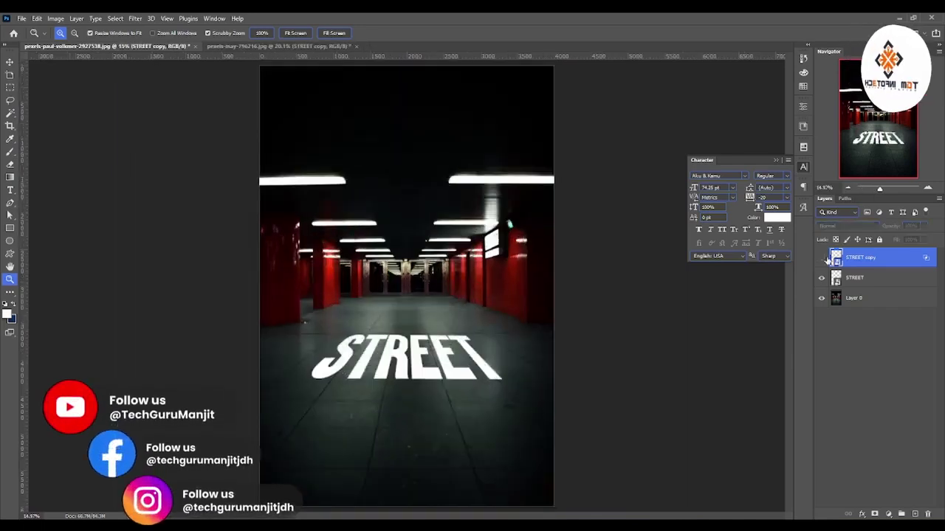
click(821, 257)
click(822, 278)
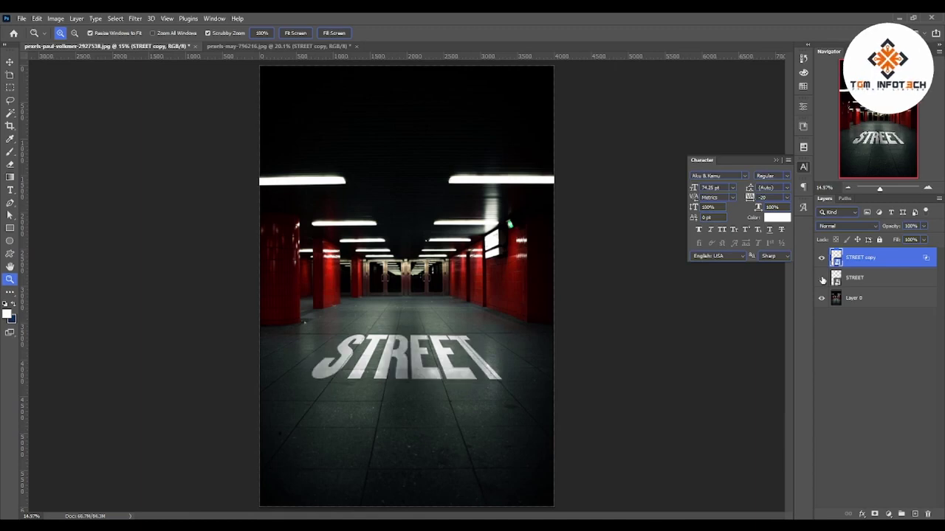